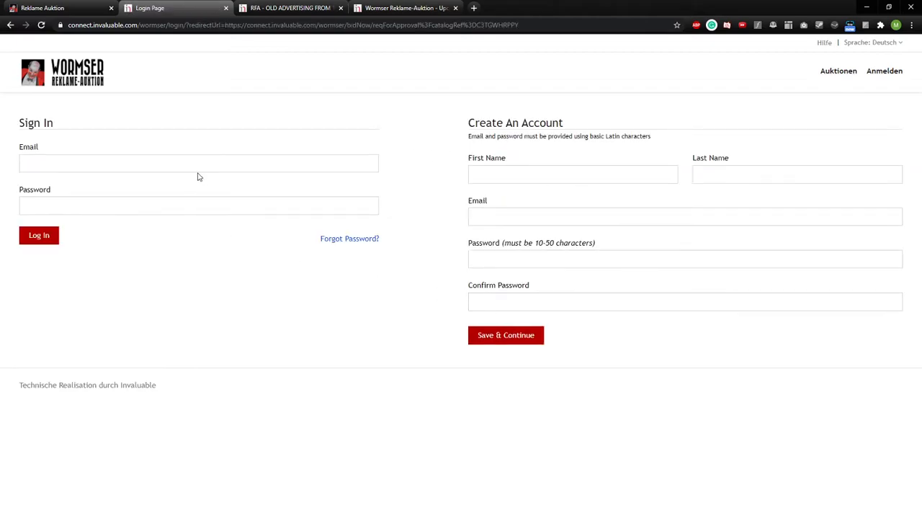
# - Enter the new bidder account's first name and last name
pyautogui.click(136, 162)
pyautogui.click(508, 173)
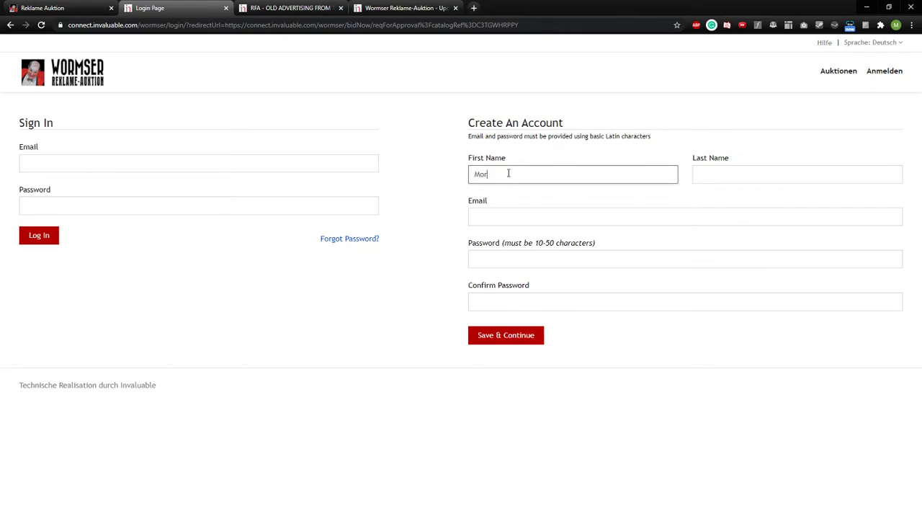
pyautogui.press('Tab')
pyautogui.write('Trapp')
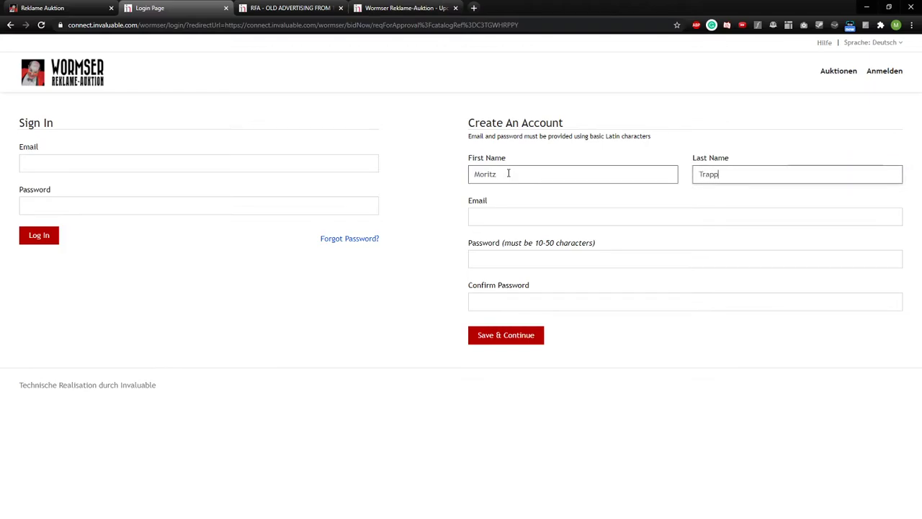
pyautogui.click(518, 220)
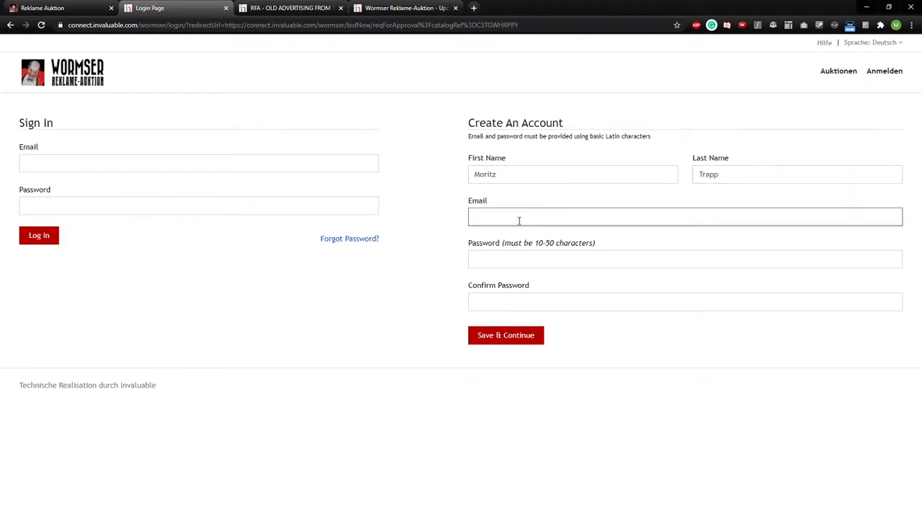
# - Set and confirm the account password, then bring up the Register To Bid tab
pyautogui.click(519, 262)
pyautogui.click(444, 262)
pyautogui.click(543, 264)
pyautogui.write('••••••')
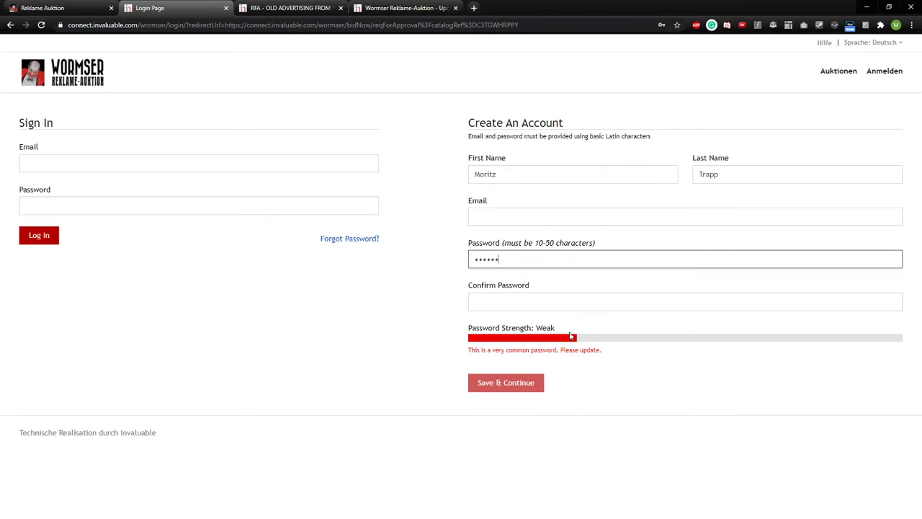
pyautogui.write('••••••••••••••••••••')
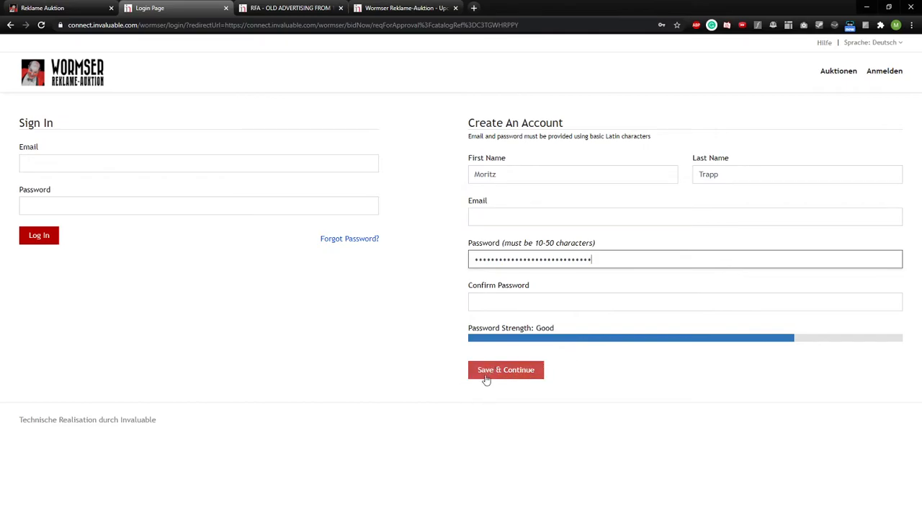
pyautogui.click(487, 302)
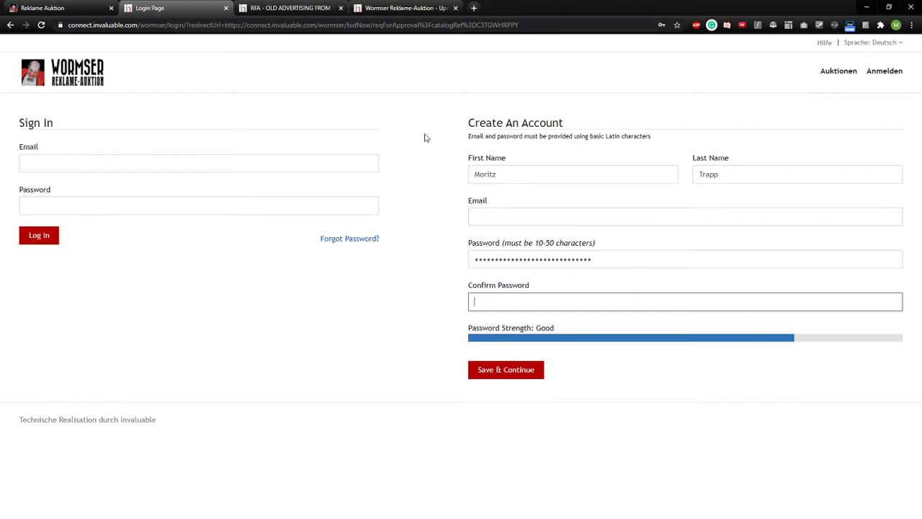
pyautogui.click(280, 10)
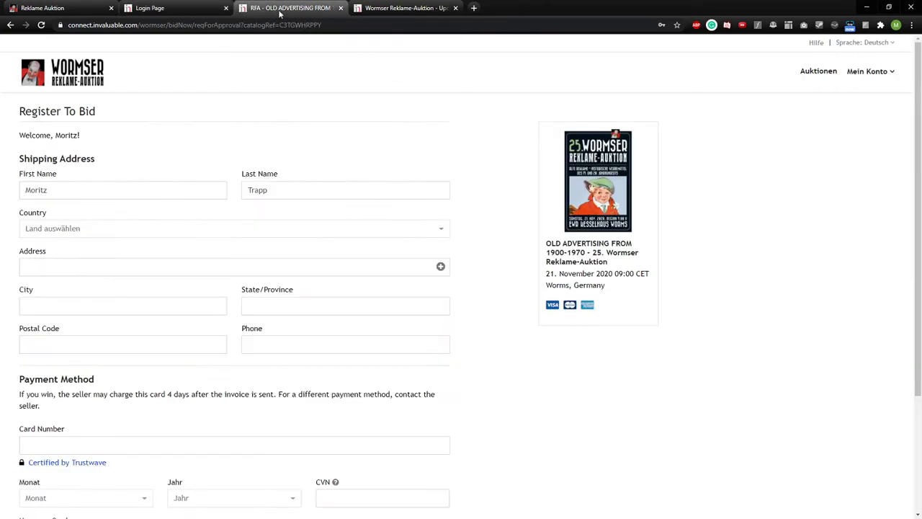
# - Close the leftover login tab and choose Germany as the shipping country
pyautogui.click(225, 8)
pyautogui.scroll(-1, 253, 149)
pyautogui.scroll(1, 136, 144)
pyautogui.scroll(-2, 110, 130)
pyautogui.scroll(1, 112, 134)
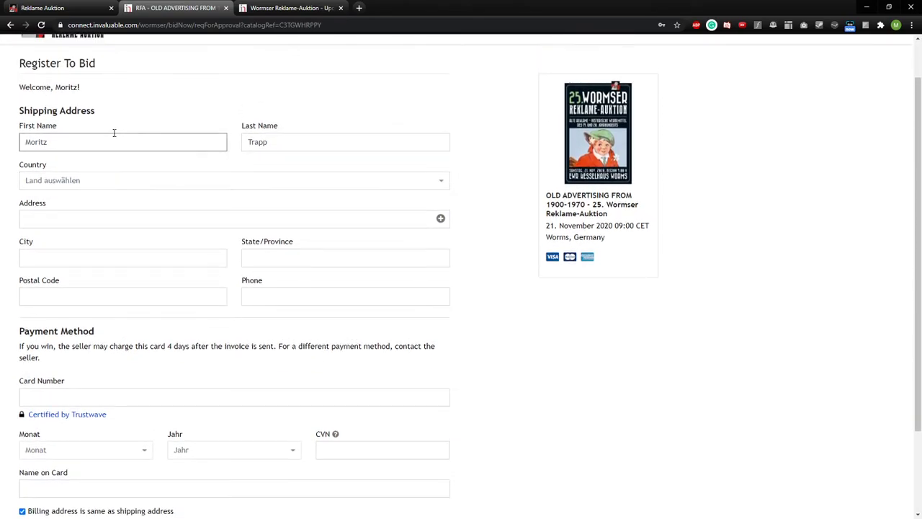
pyautogui.scroll(-2, 117, 144)
pyautogui.scroll(2, 144, 166)
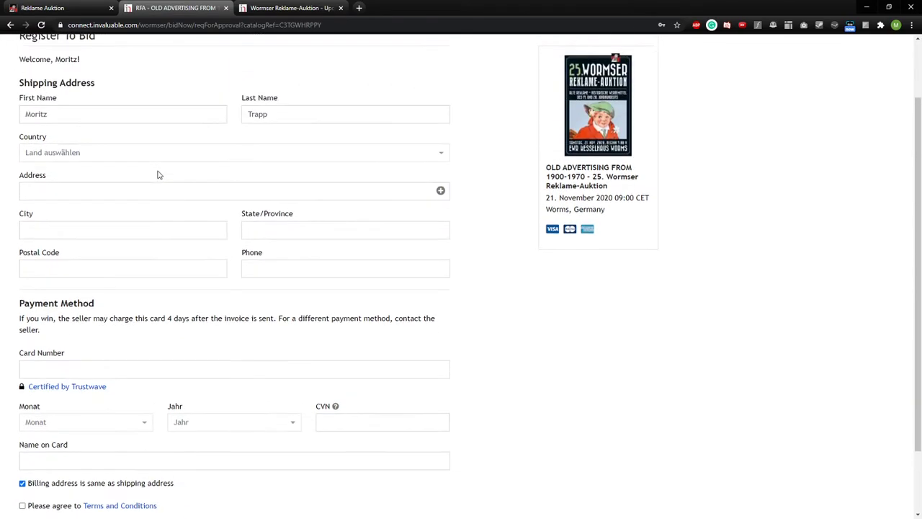
pyautogui.scroll(-2, 198, 191)
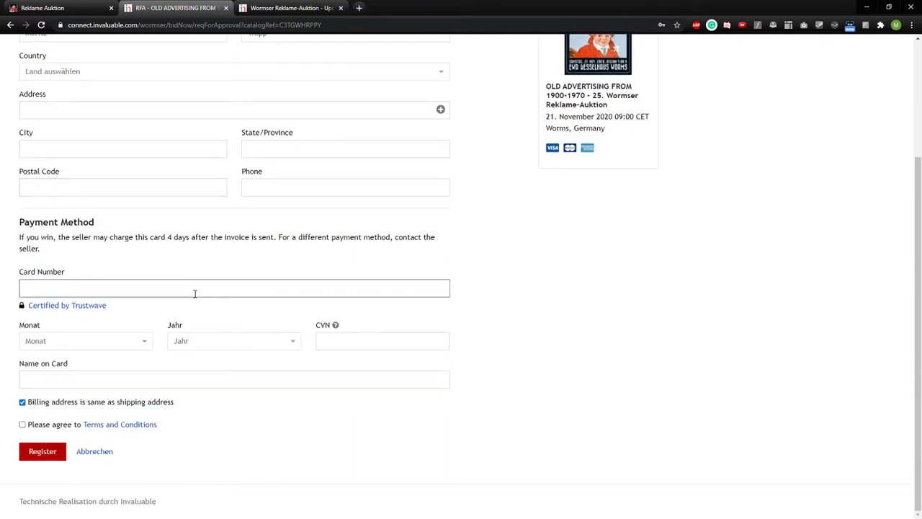
pyautogui.scroll(3, 214, 292)
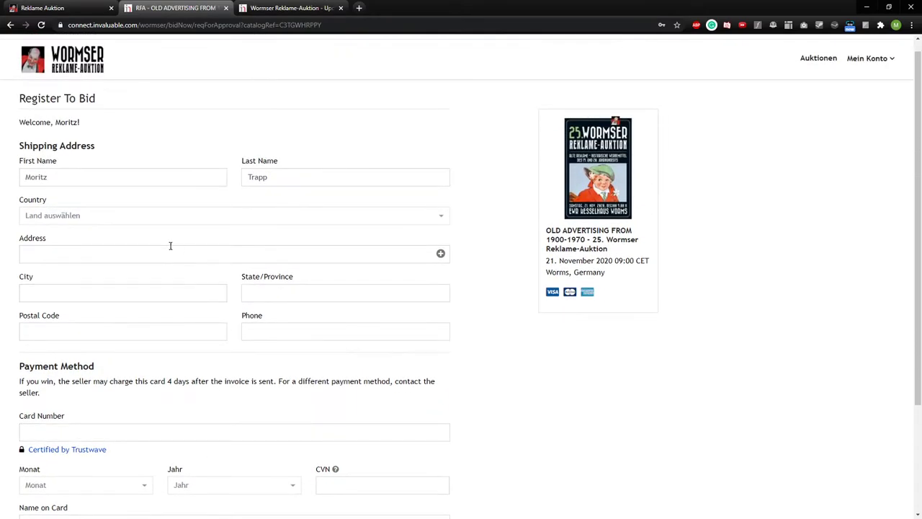
pyautogui.click(122, 216)
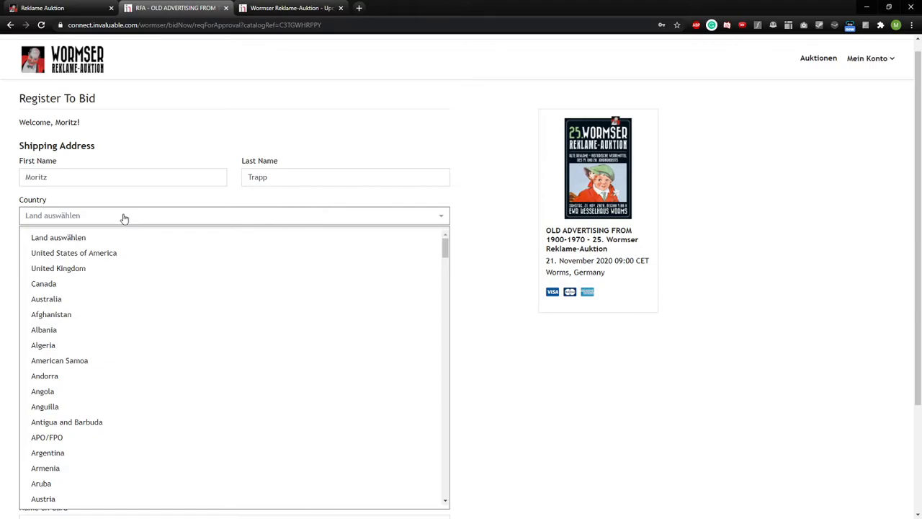
pyautogui.click(75, 214)
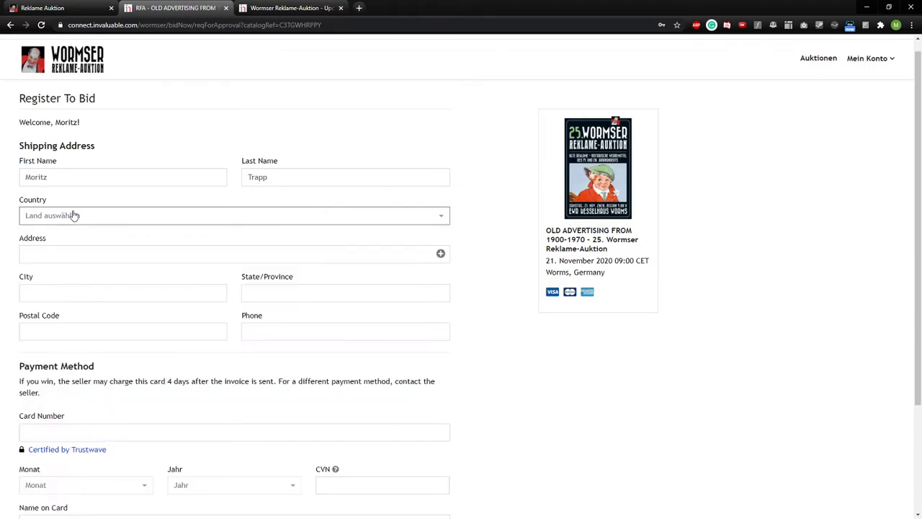
pyautogui.click(91, 214)
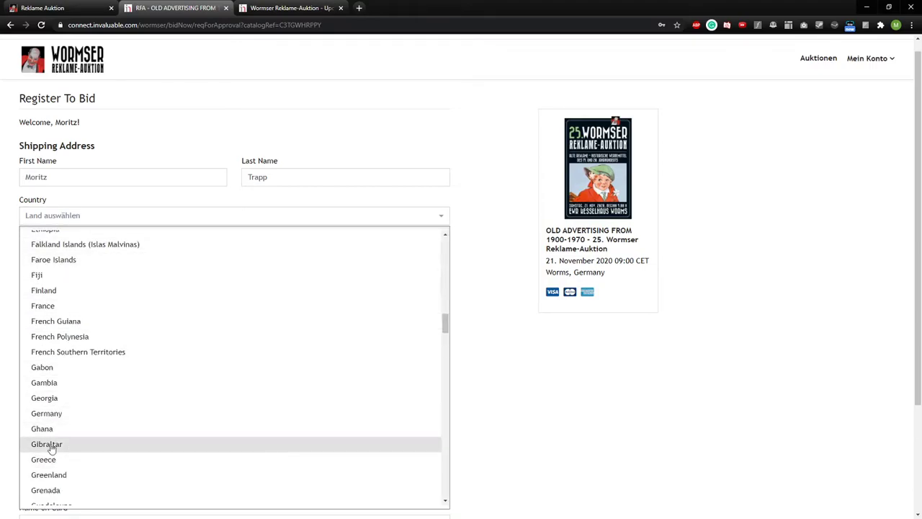
pyautogui.click(58, 416)
# - Autofill the street address, city, postal code and state RLP from saved suggestions
pyautogui.click(101, 256)
pyautogui.click(47, 276)
pyautogui.click(70, 293)
pyautogui.click(68, 316)
pyautogui.click(64, 331)
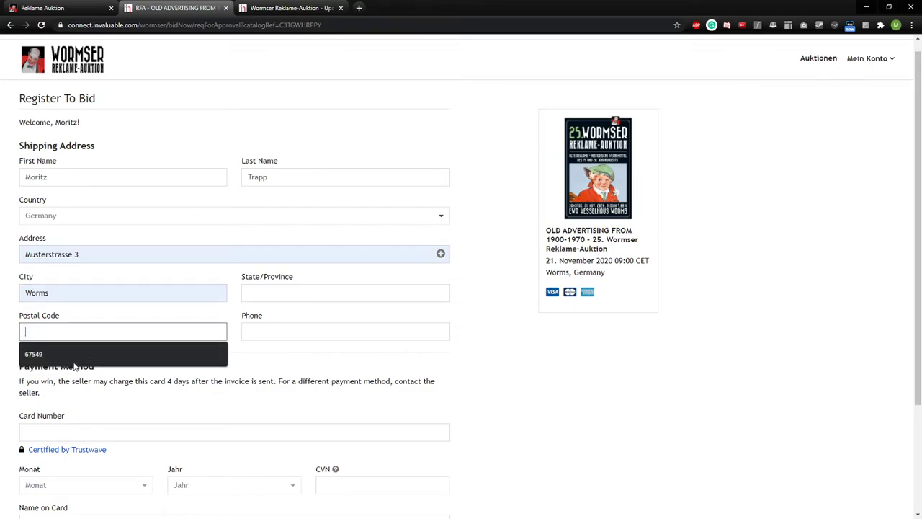
pyautogui.click(43, 350)
pyautogui.click(277, 293)
pyautogui.click(277, 322)
pyautogui.click(270, 338)
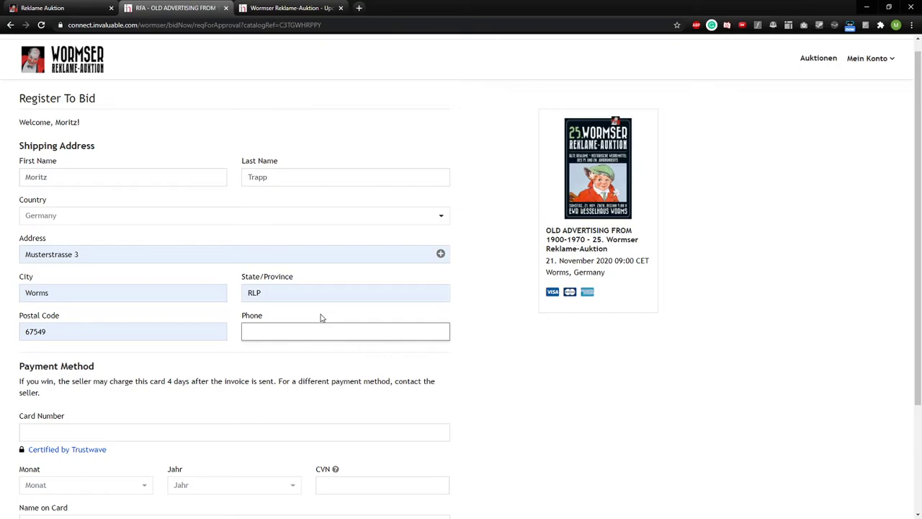
# - Replace the state abbreviation RLP with Rheinland-Pfalz
pyautogui.click(201, 330)
pyautogui.click(80, 288)
pyautogui.doubleClick(77, 294)
pyautogui.click(197, 308)
pyautogui.click(108, 254)
pyautogui.click(269, 330)
pyautogui.click(276, 294)
pyautogui.moveTo(249, 276); pyautogui.dragTo(309, 284)
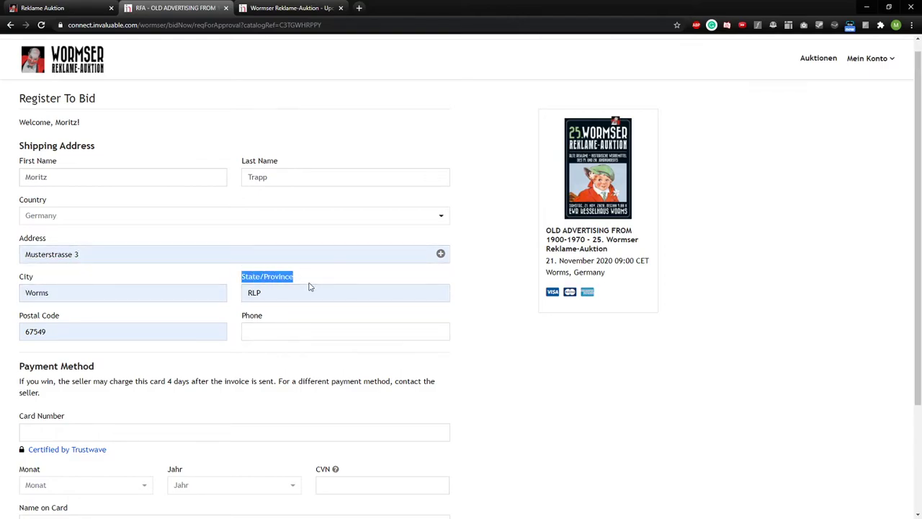
pyautogui.click(294, 278)
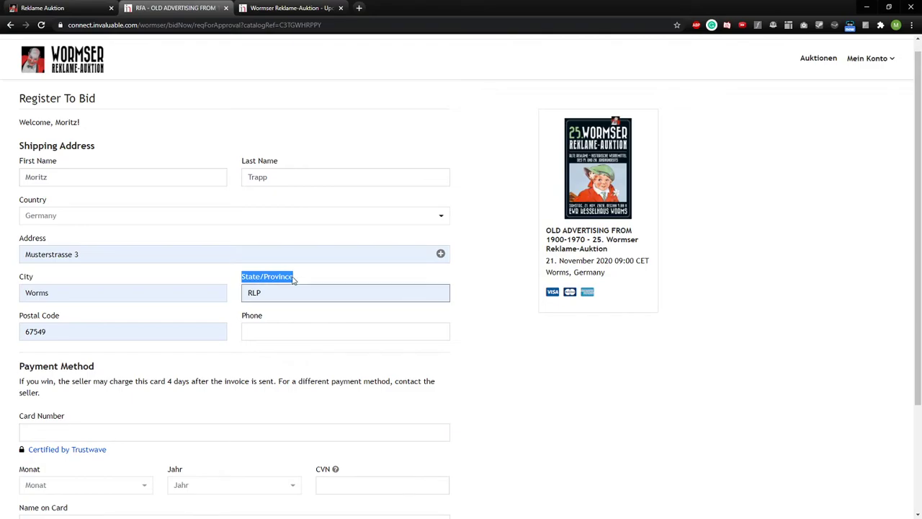
pyautogui.moveTo(276, 293); pyautogui.dragTo(232, 296)
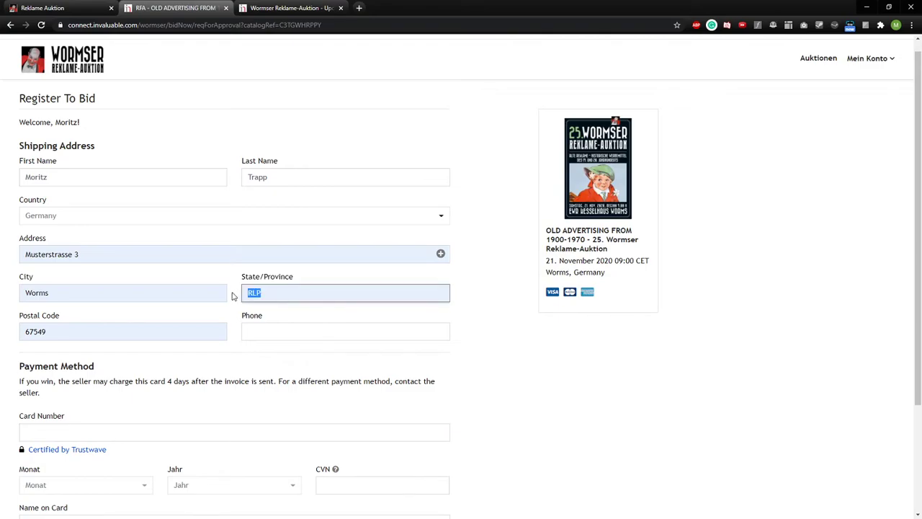
pyautogui.click(290, 294)
pyautogui.doubleClick(276, 293)
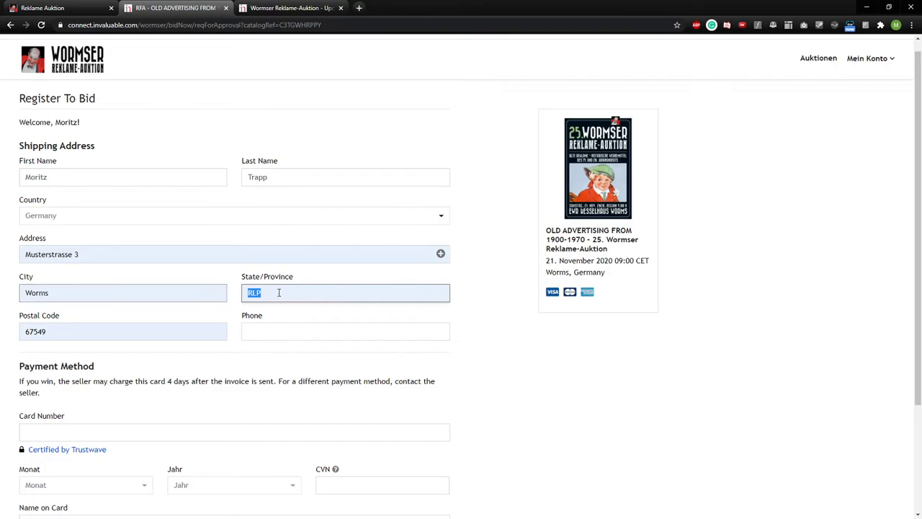
pyautogui.click(274, 293)
pyautogui.moveTo(273, 294); pyautogui.dragTo(240, 298)
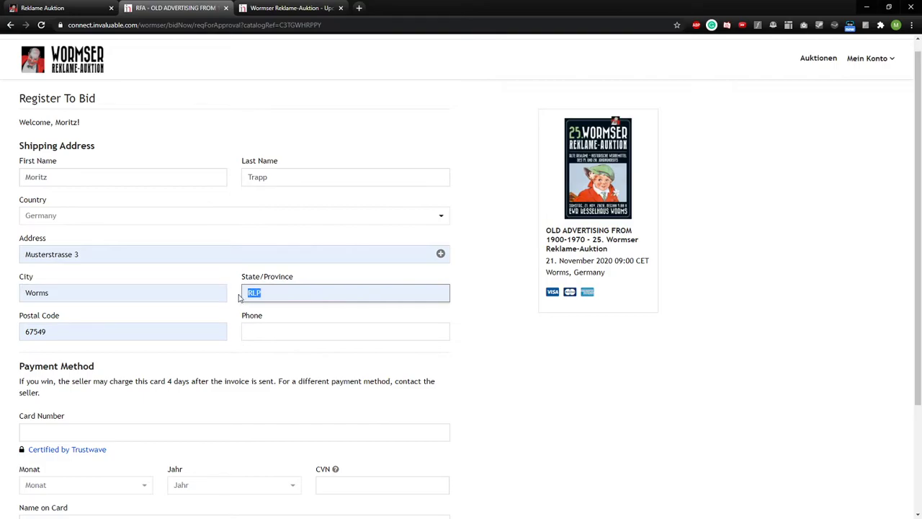
pyautogui.write('He')
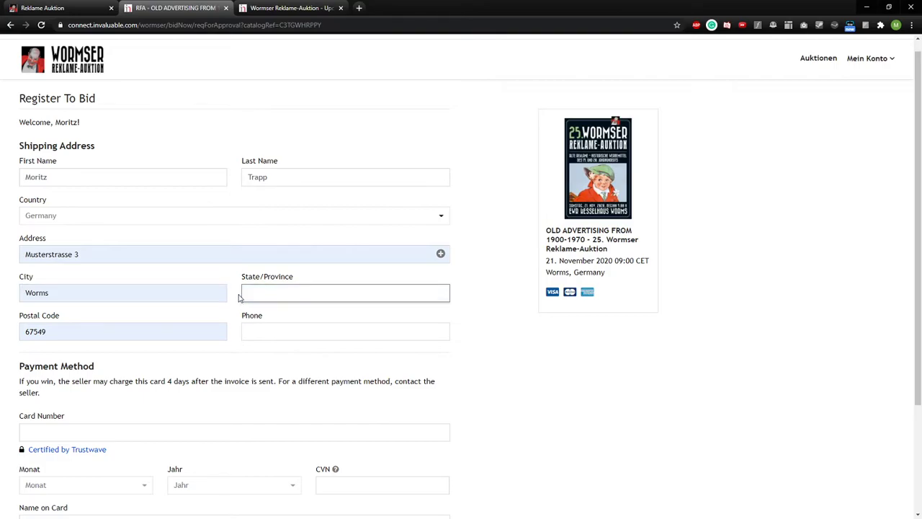
pyautogui.write('Rheinland-Pfalz')
# - Enter the phone number in the shipping address
pyautogui.click(288, 326)
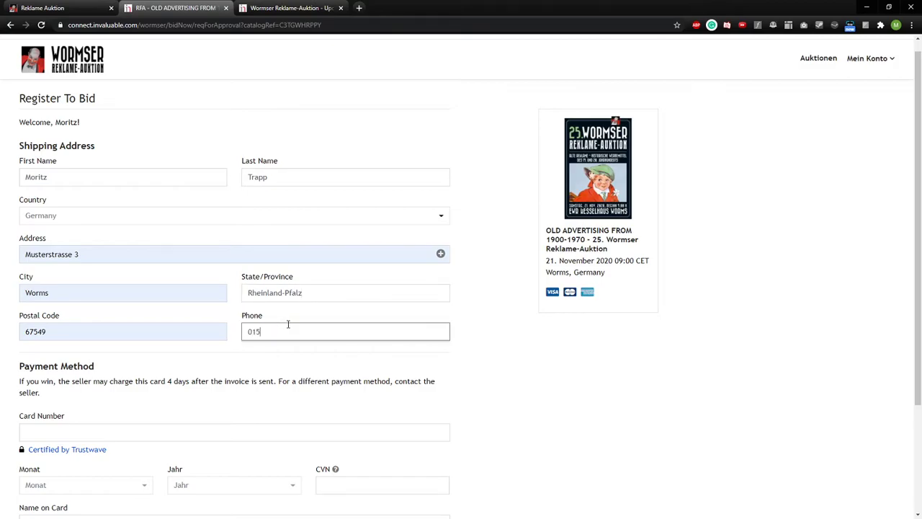
pyautogui.doubleClick(310, 327)
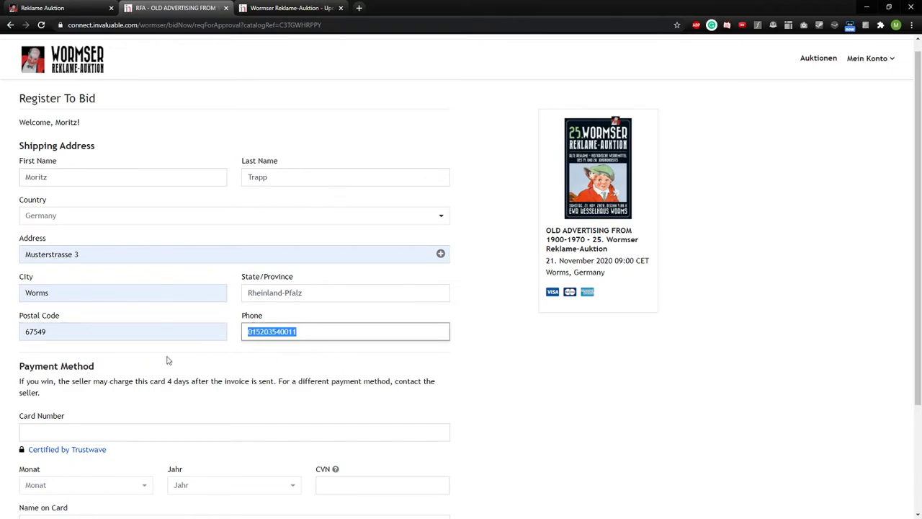
pyautogui.moveTo(305, 331); pyautogui.dragTo(235, 334)
pyautogui.click(319, 330)
pyautogui.click(463, 351)
pyautogui.scroll(-2, 474, 352)
pyautogui.click(298, 235)
pyautogui.moveTo(297, 235); pyautogui.dragTo(227, 231)
pyautogui.click(413, 238)
pyautogui.moveTo(413, 238); pyautogui.dragTo(226, 239)
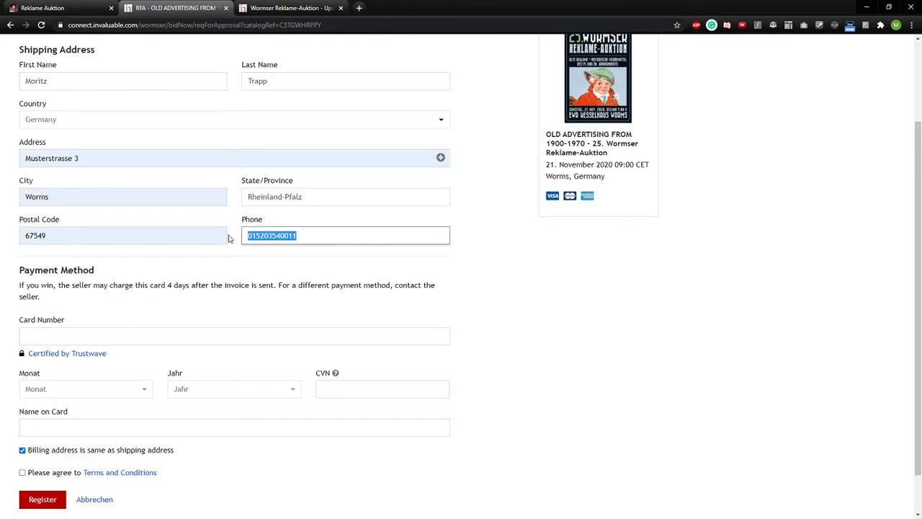
pyautogui.scroll(3, 415, 267)
pyautogui.scroll(-4, 416, 267)
pyautogui.scroll(4, 416, 266)
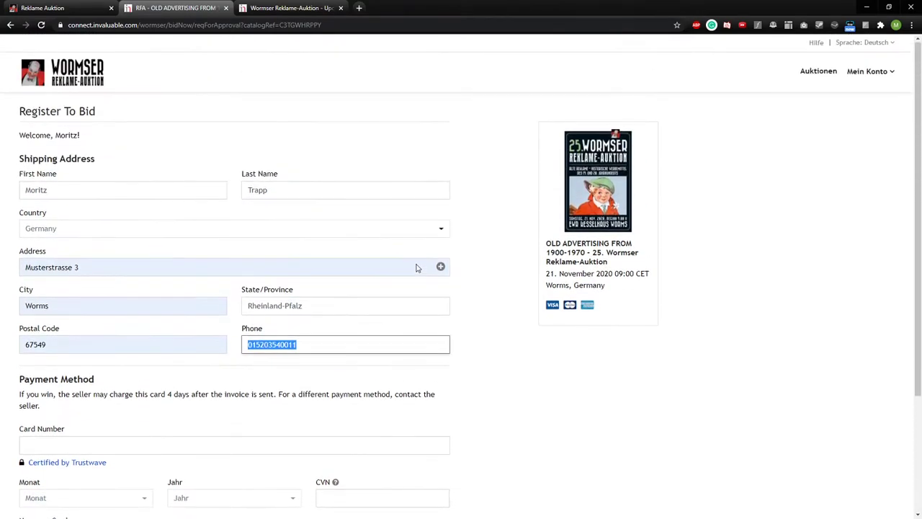
pyautogui.scroll(-2, 417, 267)
pyautogui.click(341, 242)
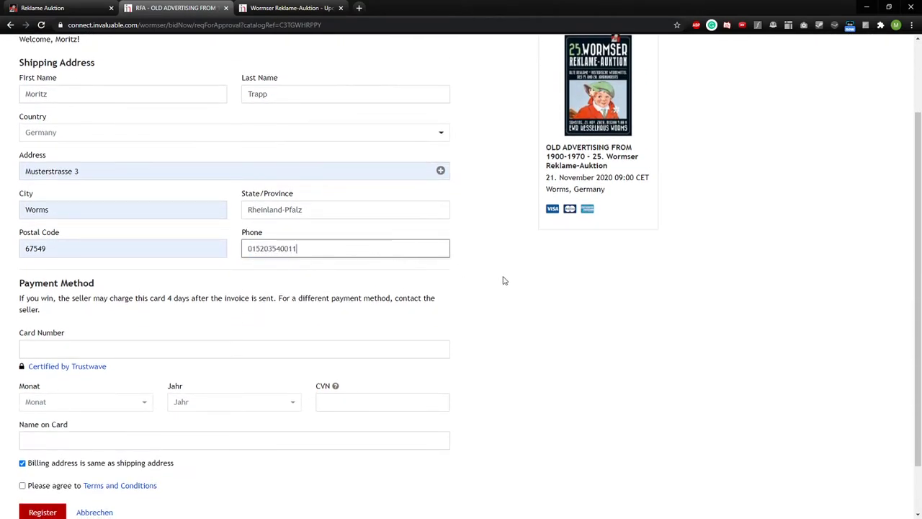
pyautogui.scroll(-1, 501, 280)
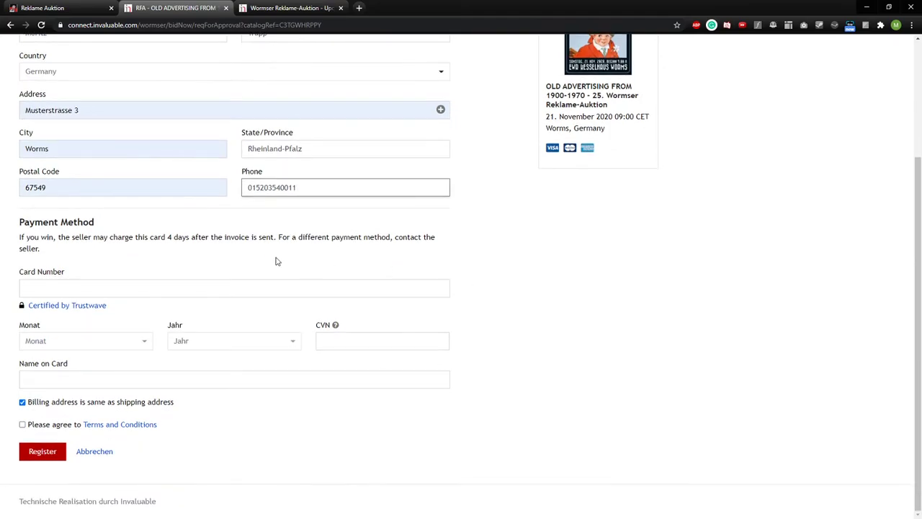
pyautogui.click(61, 285)
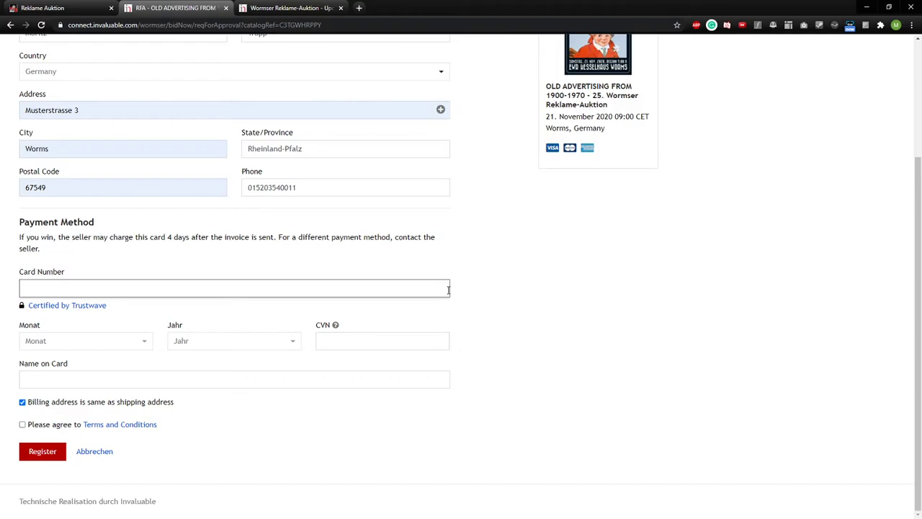
pyautogui.click(265, 256)
pyautogui.moveTo(265, 256); pyautogui.dragTo(58, 249)
pyautogui.click(59, 249)
pyautogui.scroll(2, 171, 288)
pyautogui.scroll(-2, 220, 304)
pyautogui.scroll(2, 329, 334)
pyautogui.scroll(-2, 429, 351)
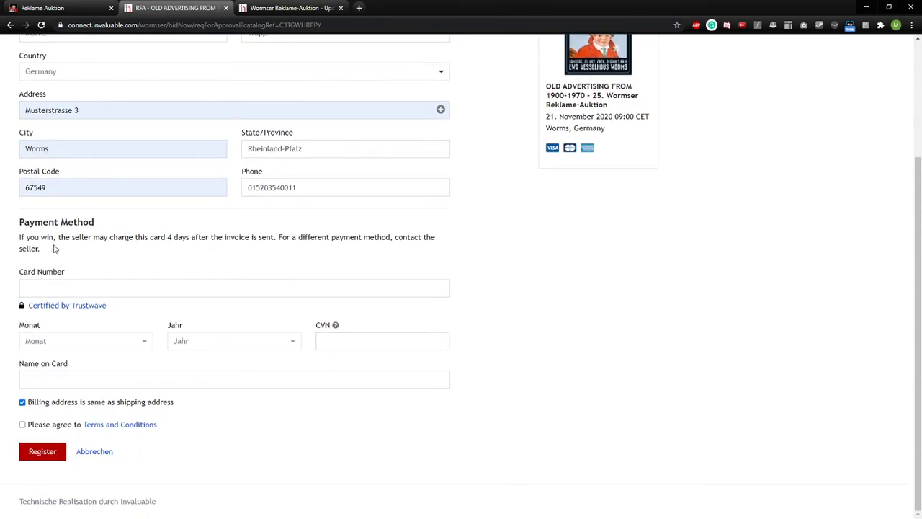
pyautogui.scroll(2, 96, 230)
pyautogui.scroll(-2, 346, 273)
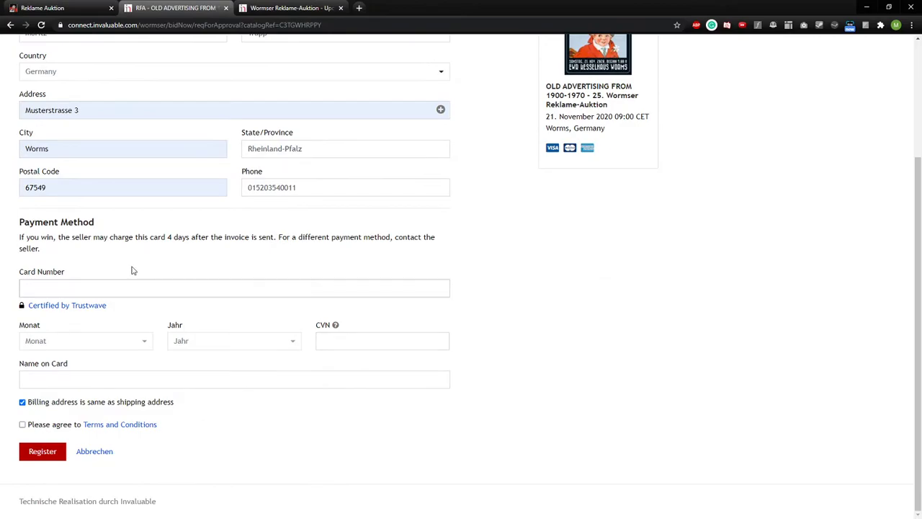
pyautogui.tripleClick(54, 252)
pyautogui.click(78, 255)
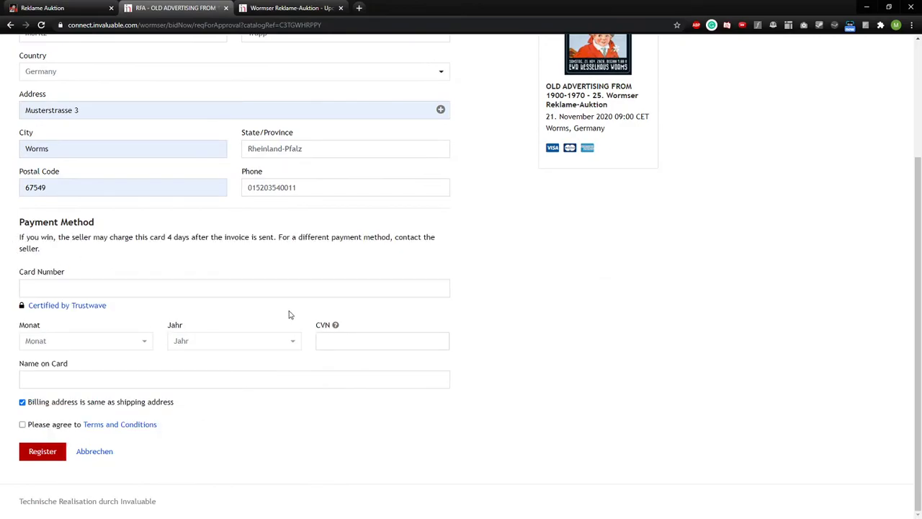
pyautogui.scroll(2, 294, 282)
pyautogui.scroll(-2, 251, 343)
pyautogui.click(90, 289)
pyautogui.scroll(2, 526, 373)
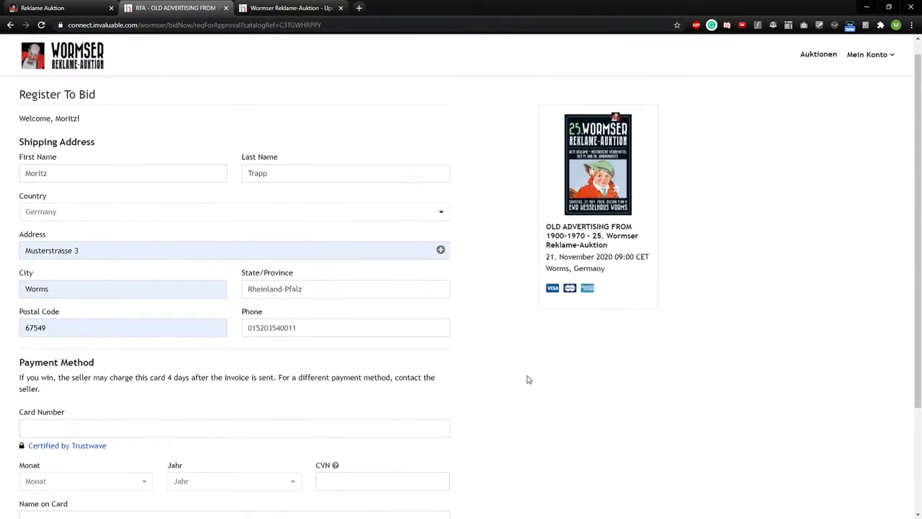
pyautogui.scroll(-1, 530, 380)
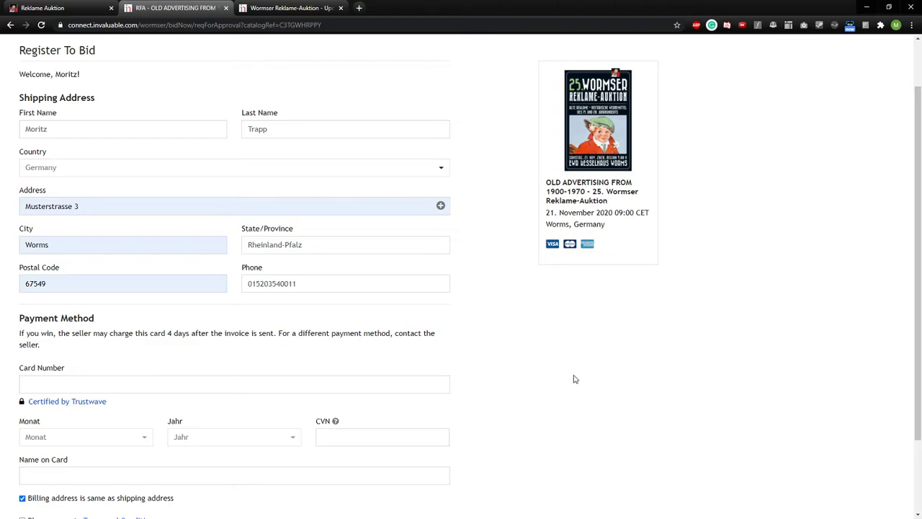
pyautogui.scroll(1, 576, 388)
pyautogui.scroll(-1, 579, 396)
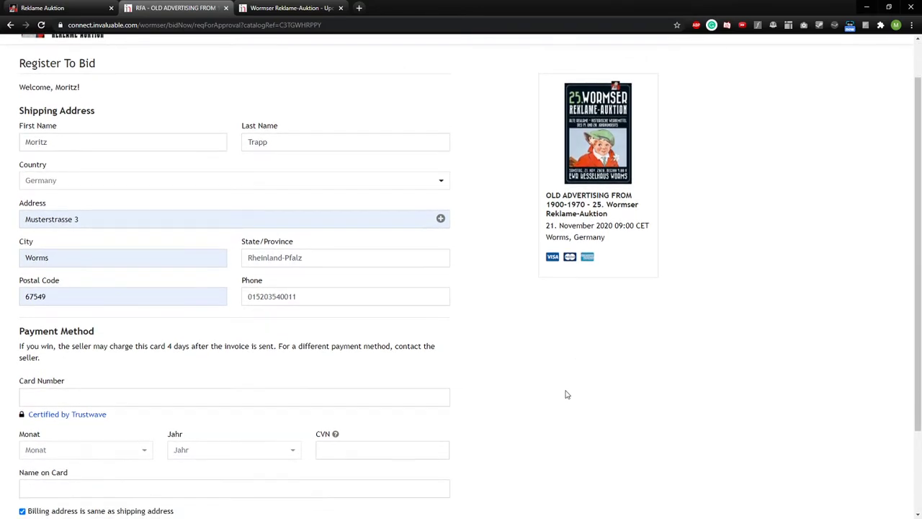
pyautogui.scroll(1, 469, 370)
pyautogui.scroll(-1, 477, 378)
pyautogui.scroll(-2, 482, 377)
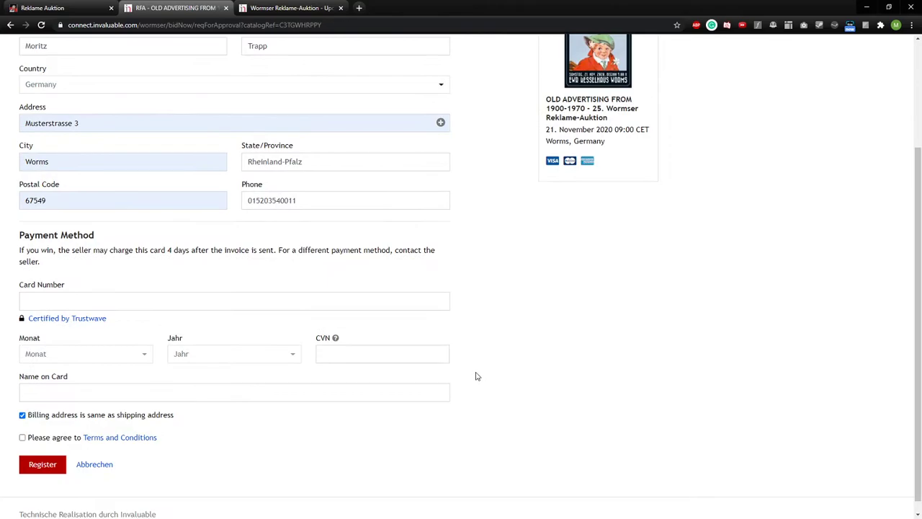
pyautogui.click(182, 306)
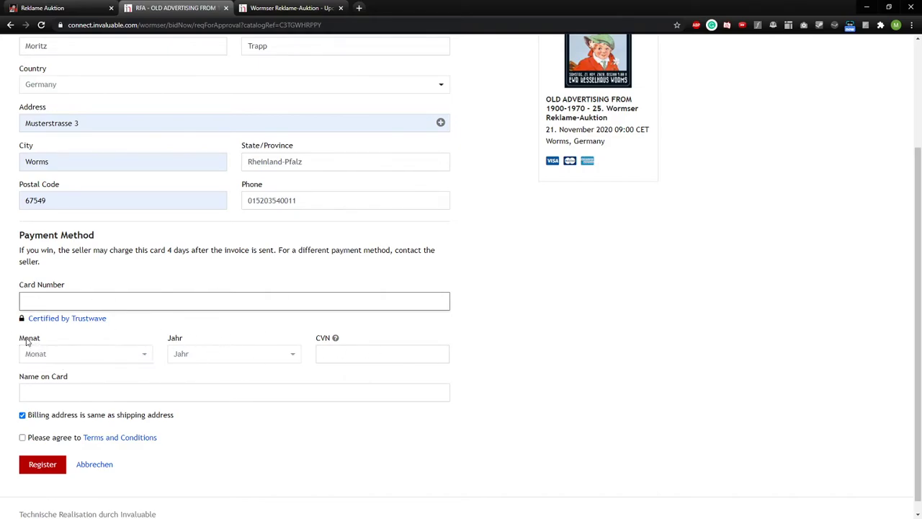
pyautogui.click(328, 351)
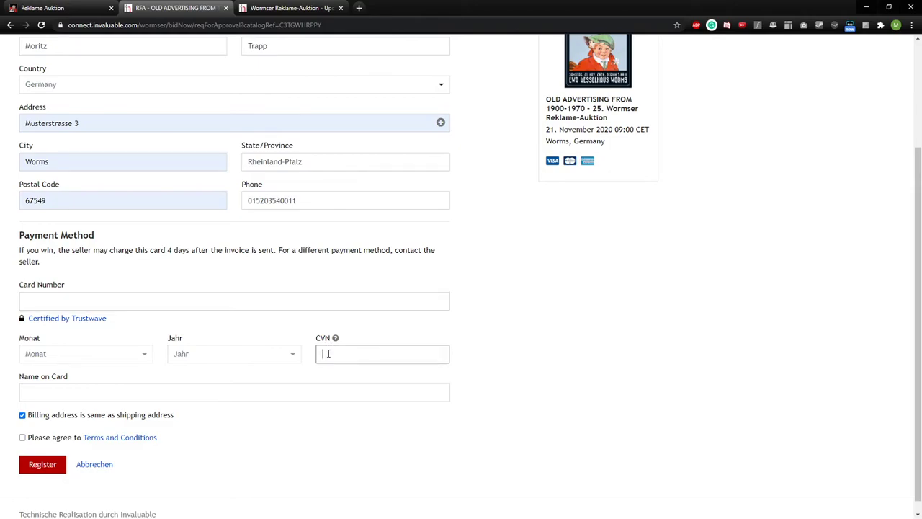
pyautogui.click(541, 357)
pyautogui.click(129, 391)
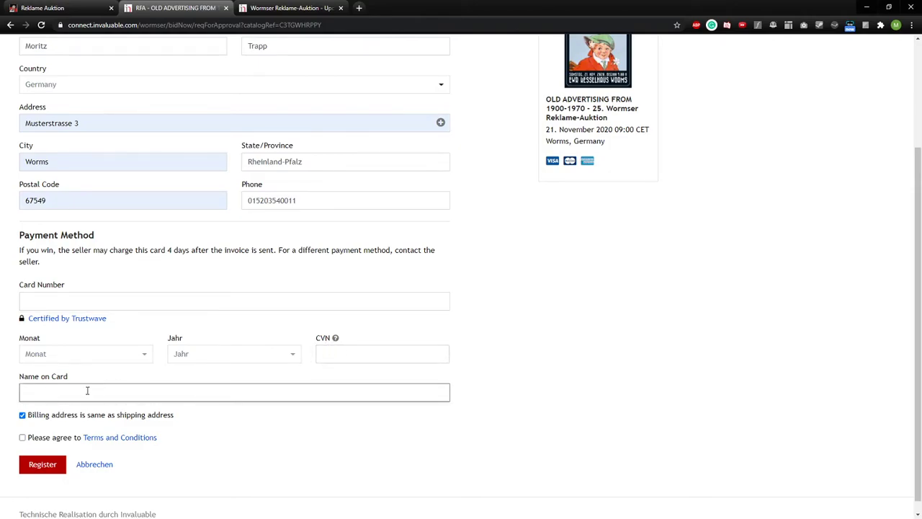
pyautogui.click(47, 301)
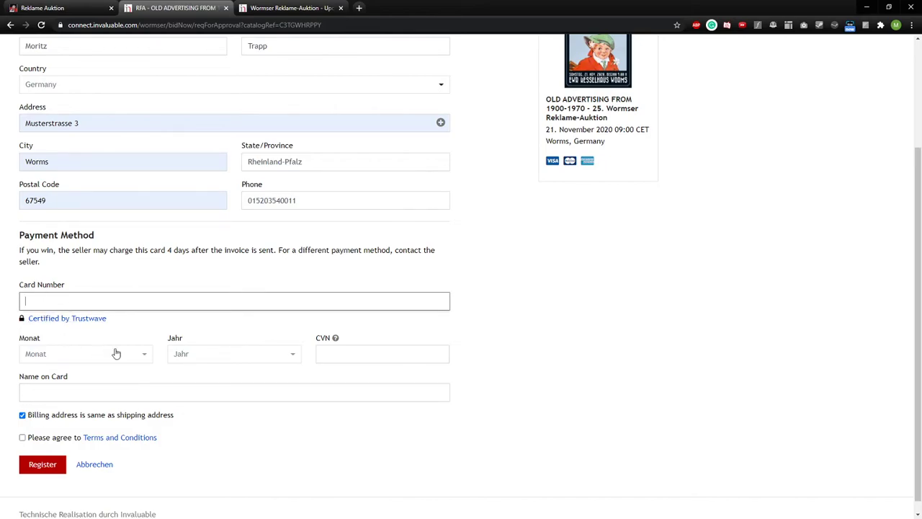
pyautogui.scroll(-1, 152, 376)
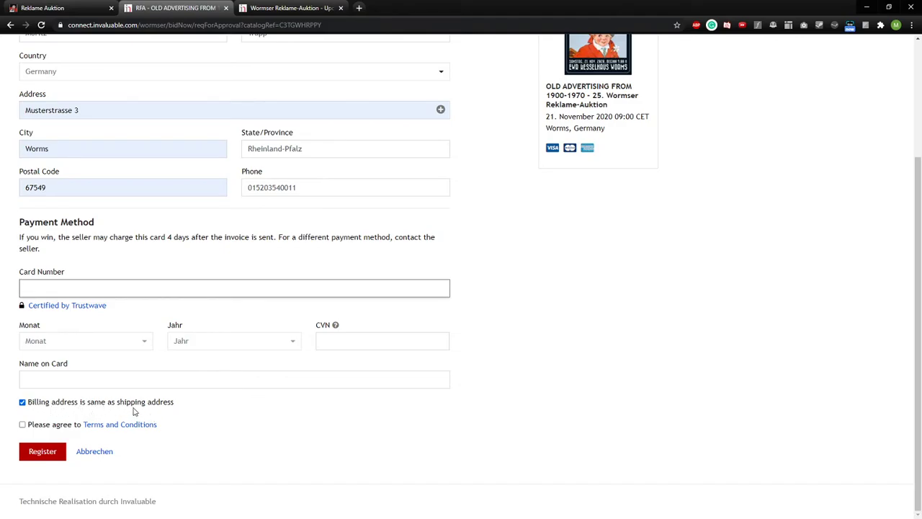
pyautogui.click(22, 402)
pyautogui.scroll(-2, 177, 422)
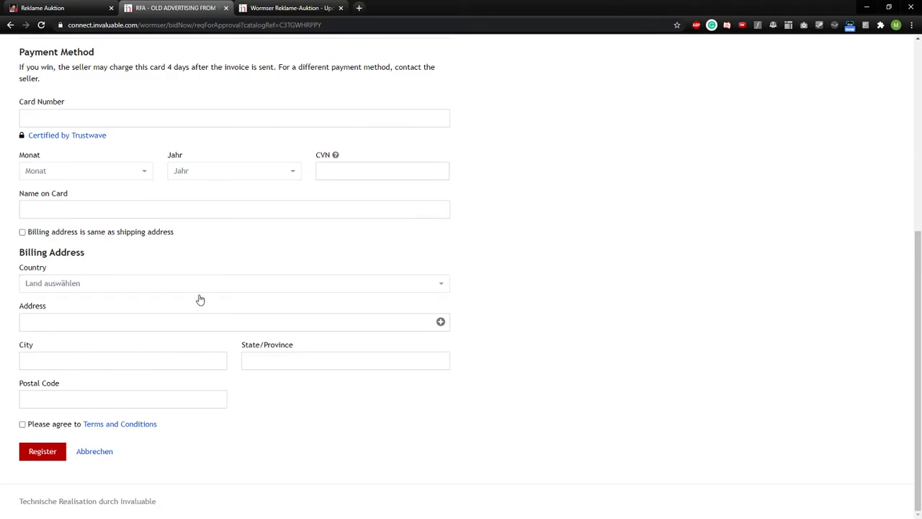
pyautogui.scroll(4, 166, 382)
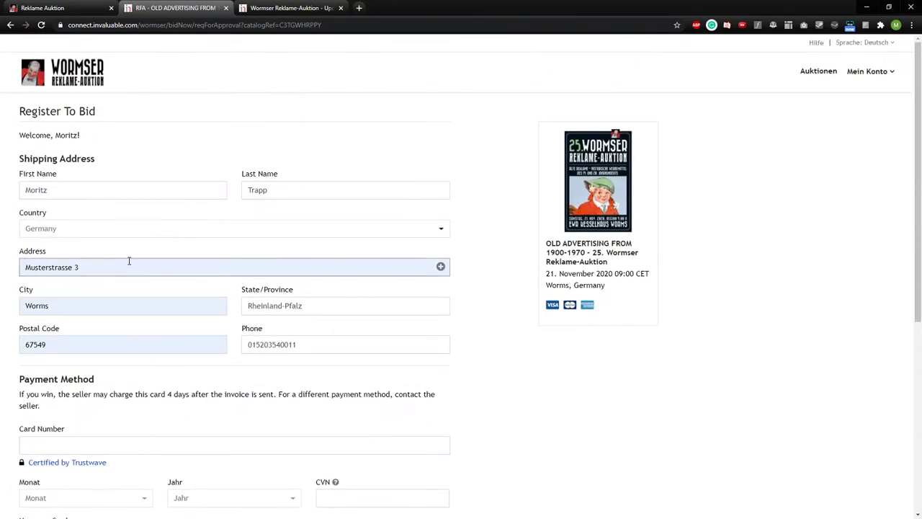
pyautogui.scroll(-4, 237, 329)
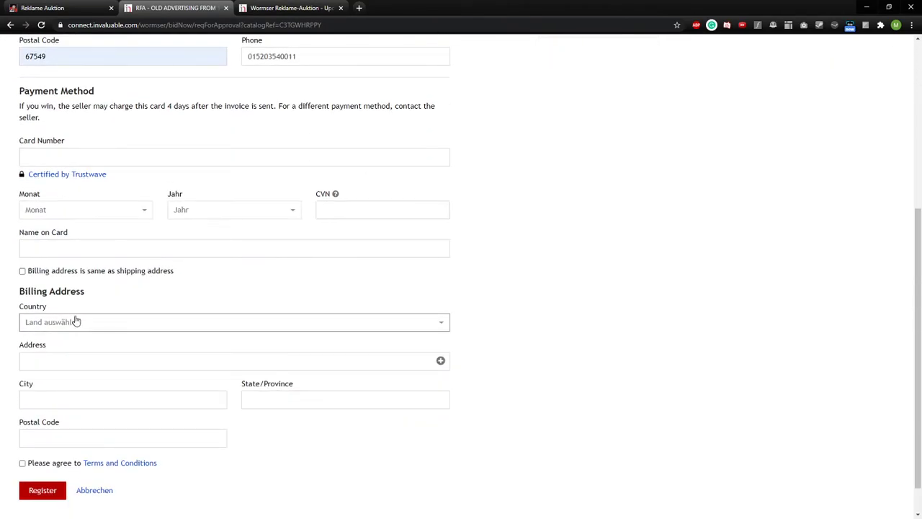
pyautogui.scroll(2, 81, 323)
pyautogui.scroll(2, 300, 282)
pyautogui.scroll(-3, 324, 329)
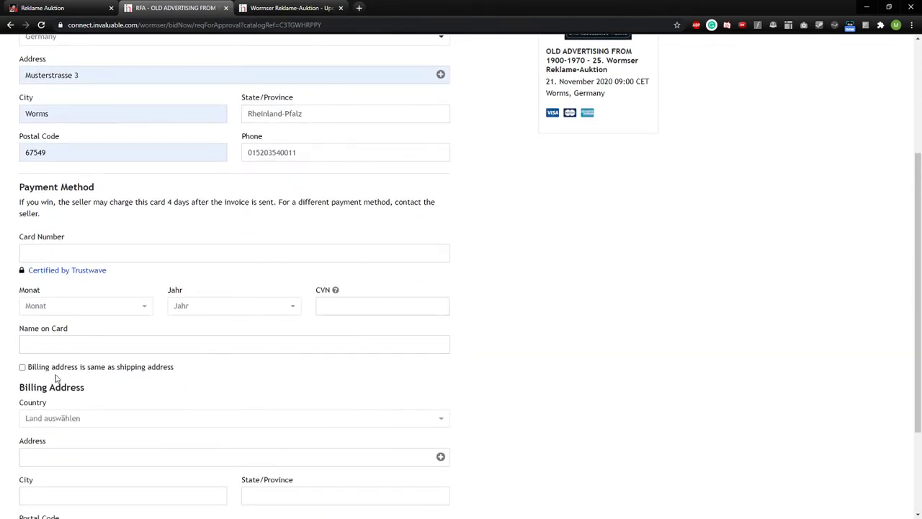
pyautogui.scroll(-1, 72, 360)
pyautogui.scroll(2, 84, 325)
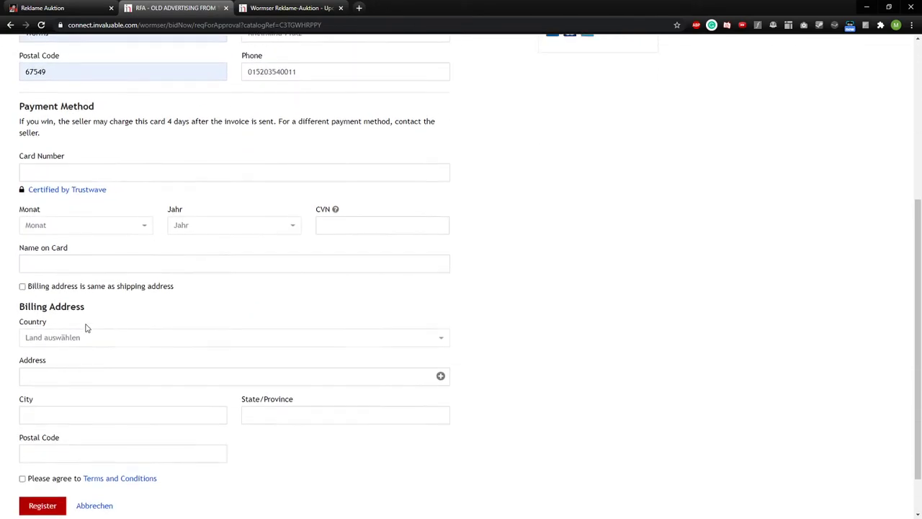
pyautogui.scroll(-3, 204, 317)
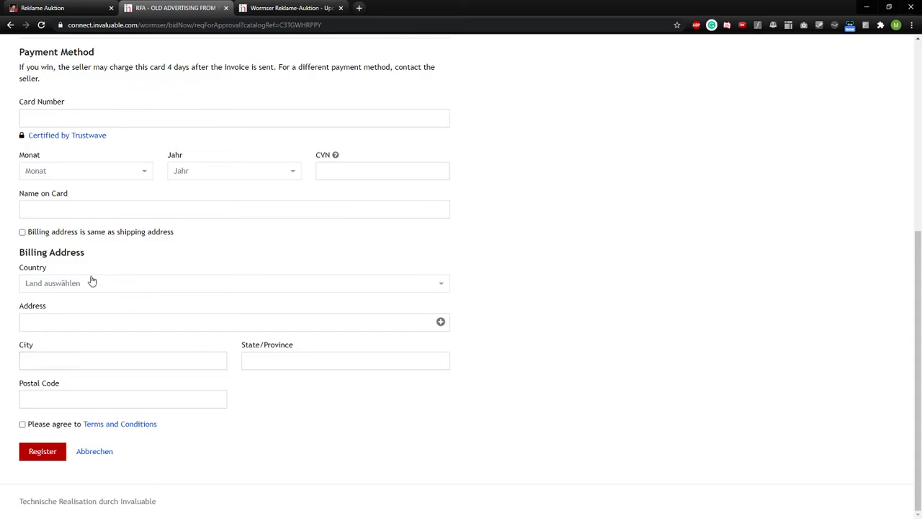
pyautogui.scroll(3, 102, 367)
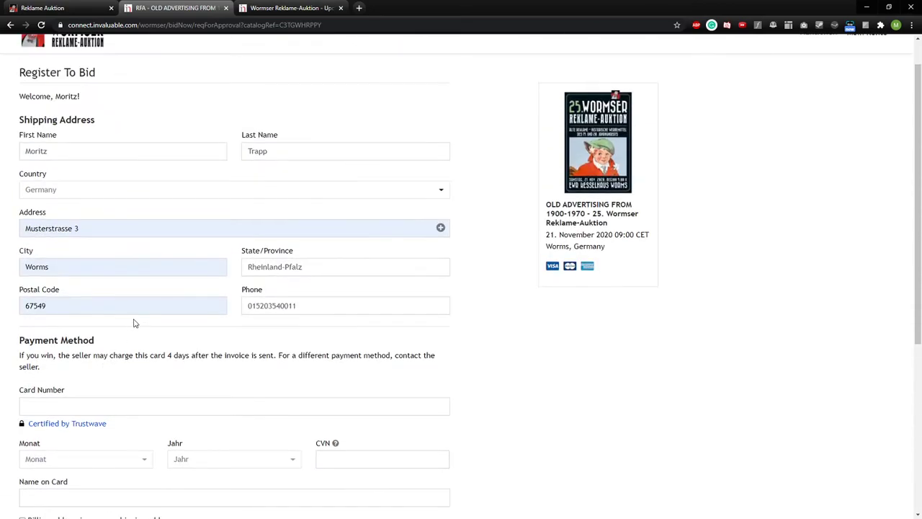
pyautogui.scroll(-3, 134, 323)
pyautogui.click(22, 280)
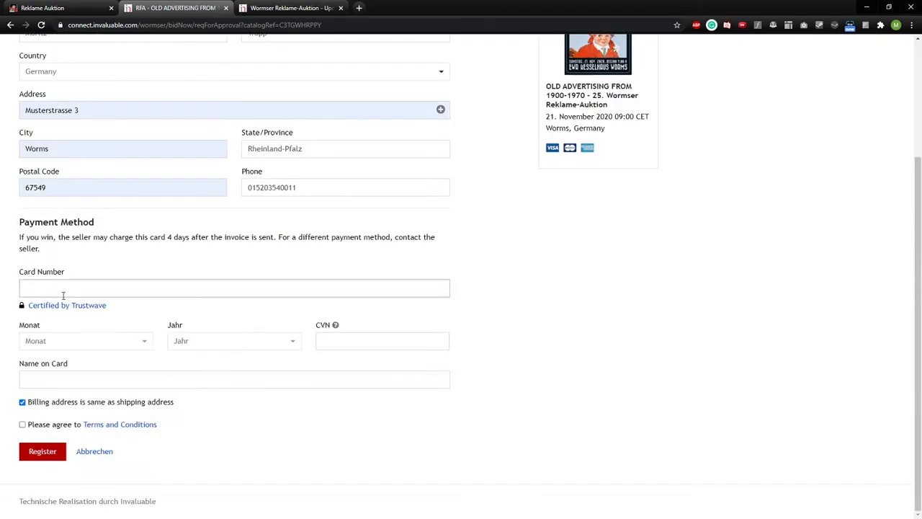
# - Agree to the Terms and Conditions and submit the bid registration
pyautogui.scroll(2, 144, 350)
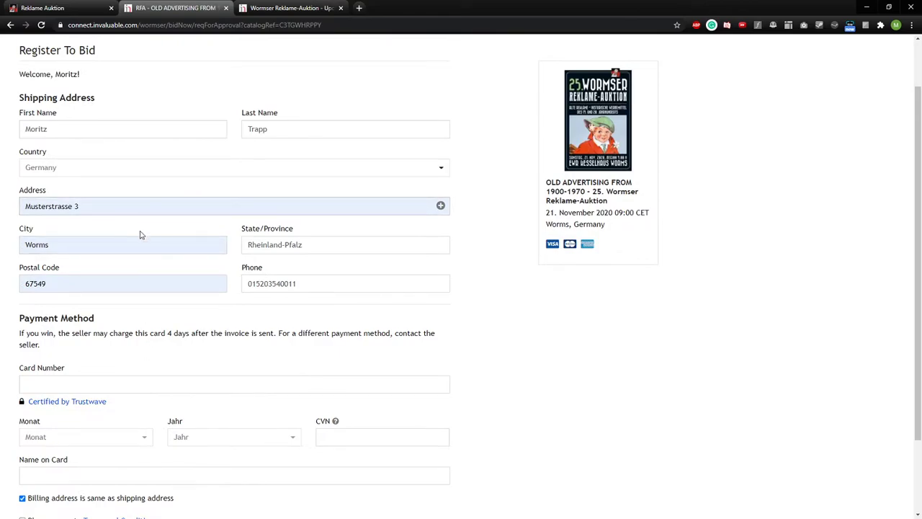
pyautogui.scroll(-1, 79, 324)
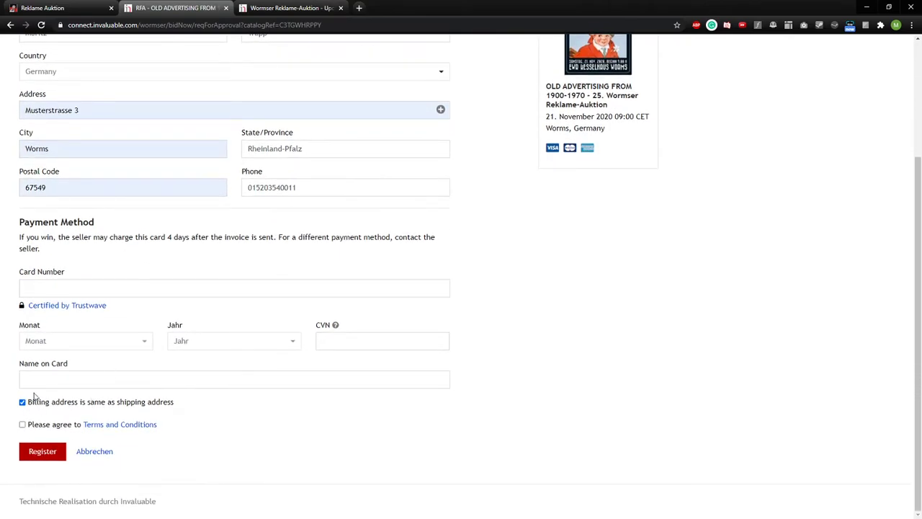
pyautogui.scroll(1, 151, 265)
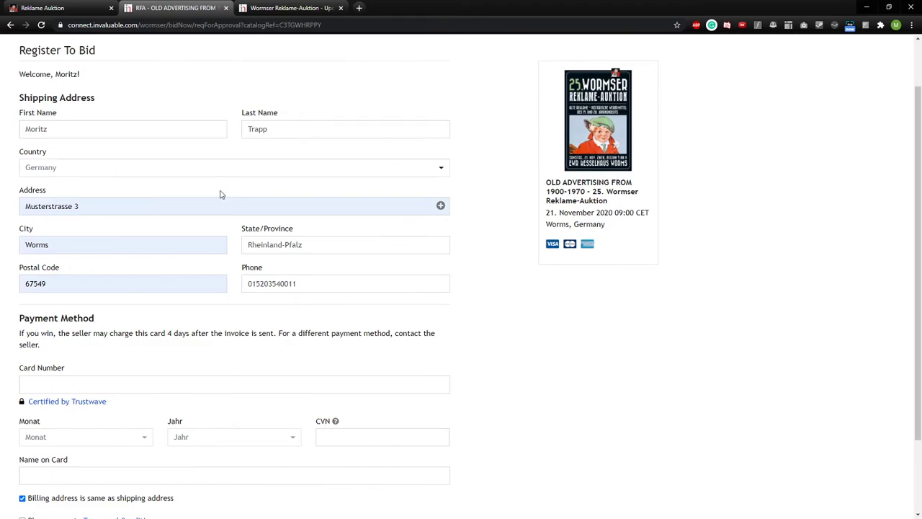
pyautogui.scroll(-1, 200, 314)
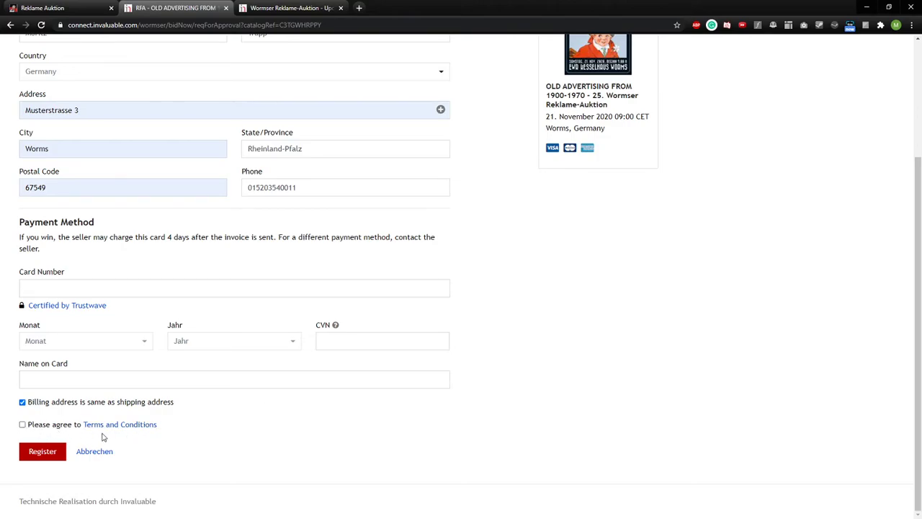
pyautogui.click(23, 426)
pyautogui.click(52, 453)
# - Switch to the Wormser Reklame-Auktion auctions overview tab
pyautogui.scroll(2, 166, 227)
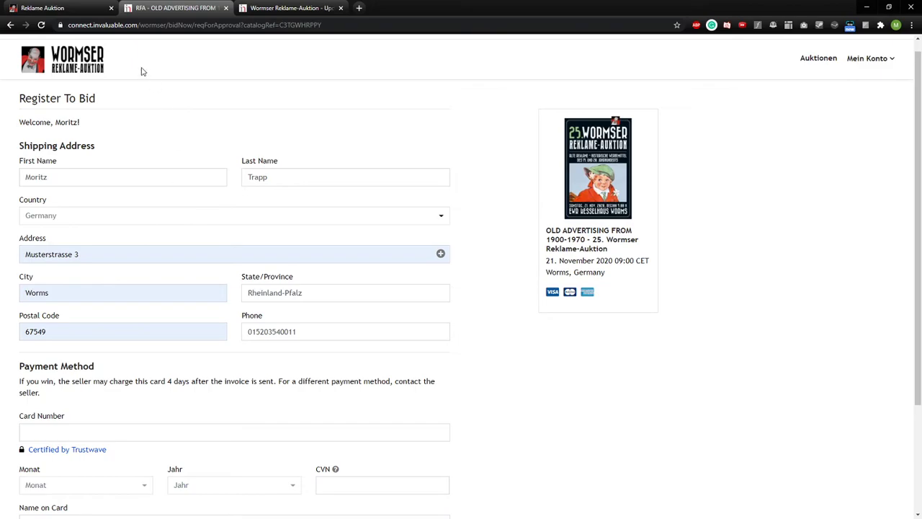
pyautogui.scroll(-3, 183, 355)
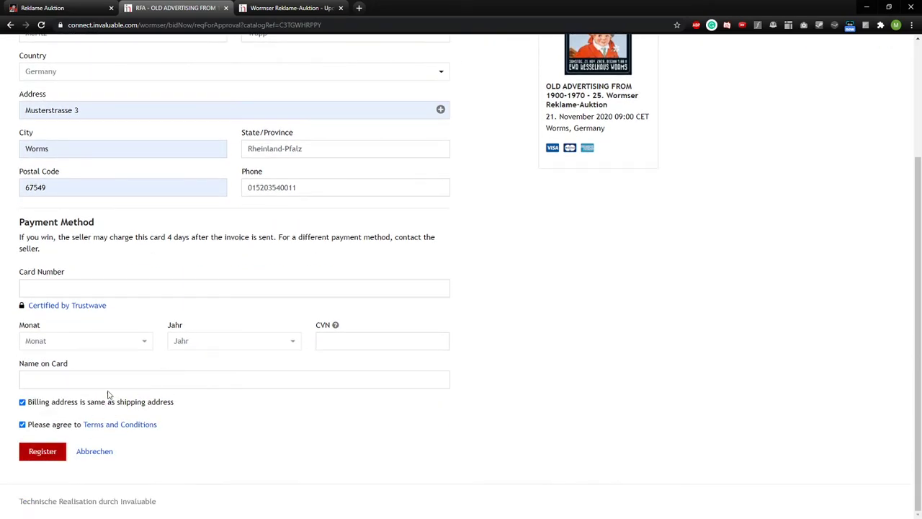
pyautogui.click(288, 8)
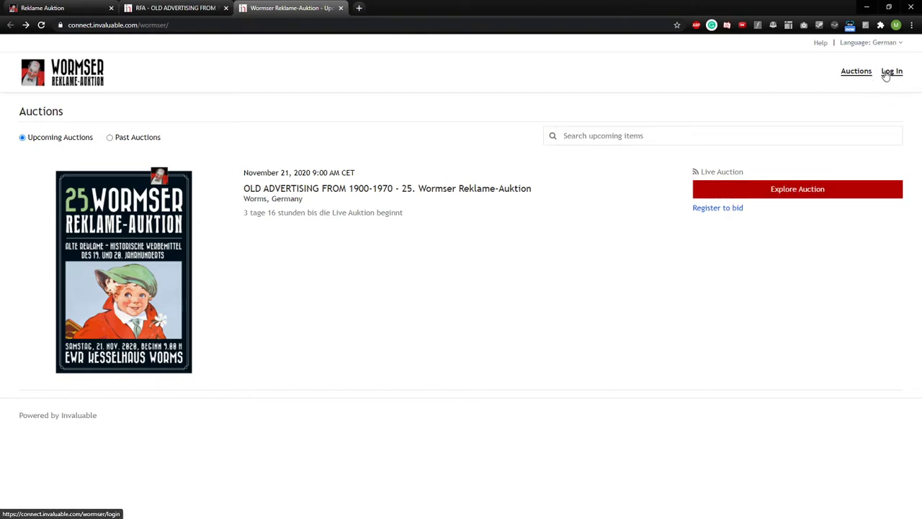
# - Open the 25. Wormser Reklame-Auktion catalog and browse it at 60 lots per page
pyautogui.click(791, 198)
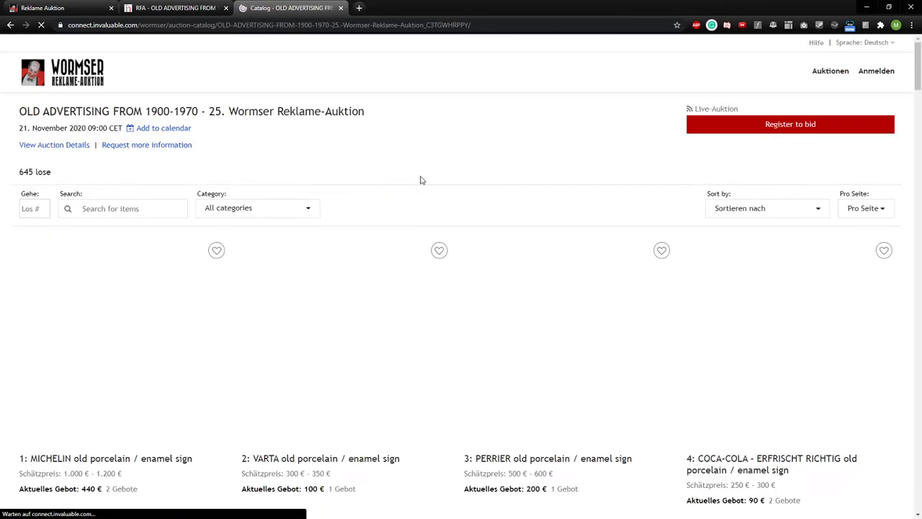
pyautogui.scroll(-2, 378, 196)
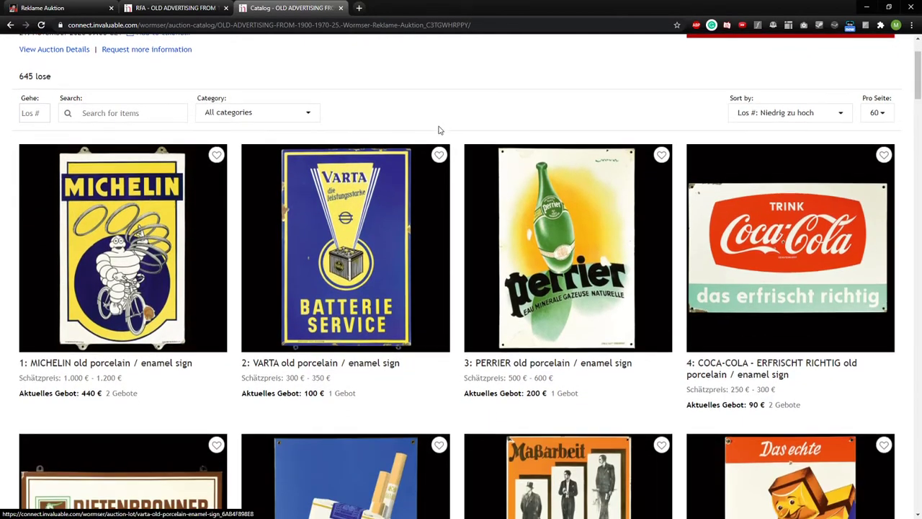
pyautogui.scroll(2, 439, 125)
pyautogui.scroll(-6, 437, 148)
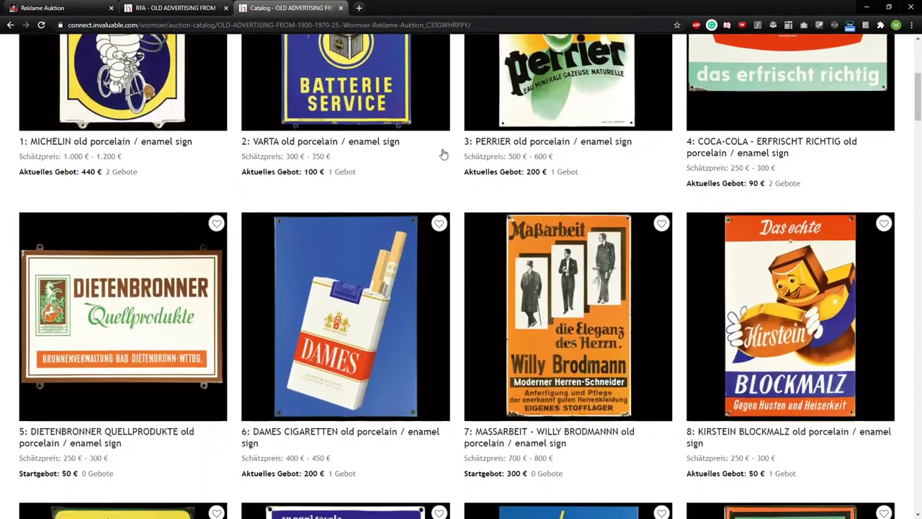
pyautogui.scroll(4, 450, 160)
pyautogui.scroll(-7, 451, 162)
pyautogui.scroll(9, 450, 165)
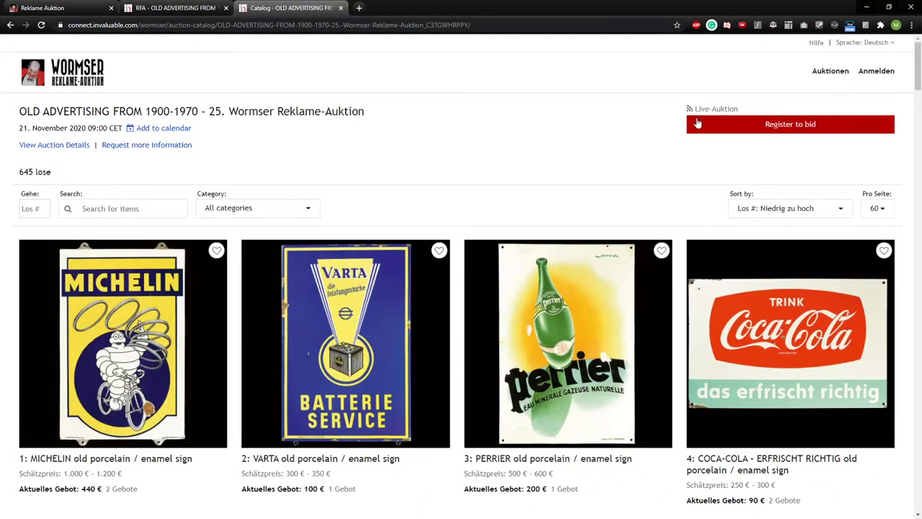
pyautogui.scroll(-1, 455, 159)
pyautogui.scroll(-2, 457, 207)
pyautogui.scroll(3, 414, 261)
pyautogui.scroll(-2, 451, 161)
pyautogui.scroll(2, 425, 169)
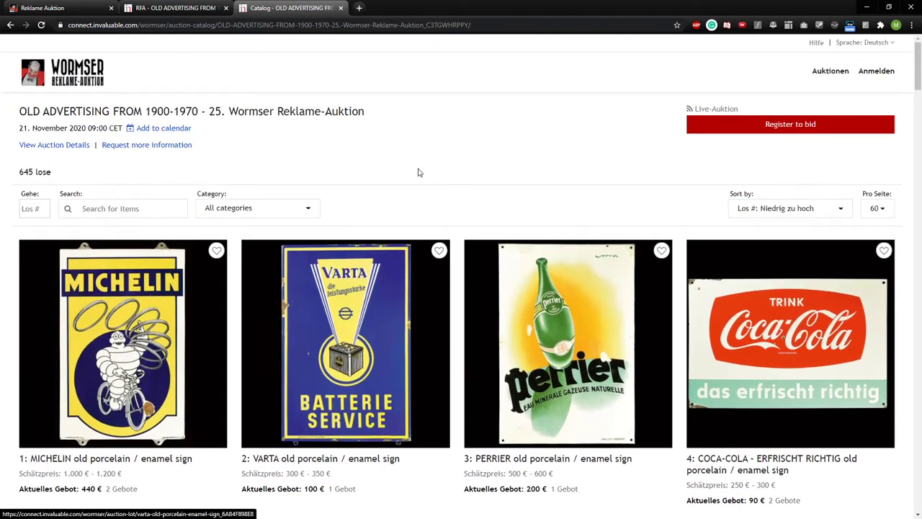
pyautogui.click(876, 208)
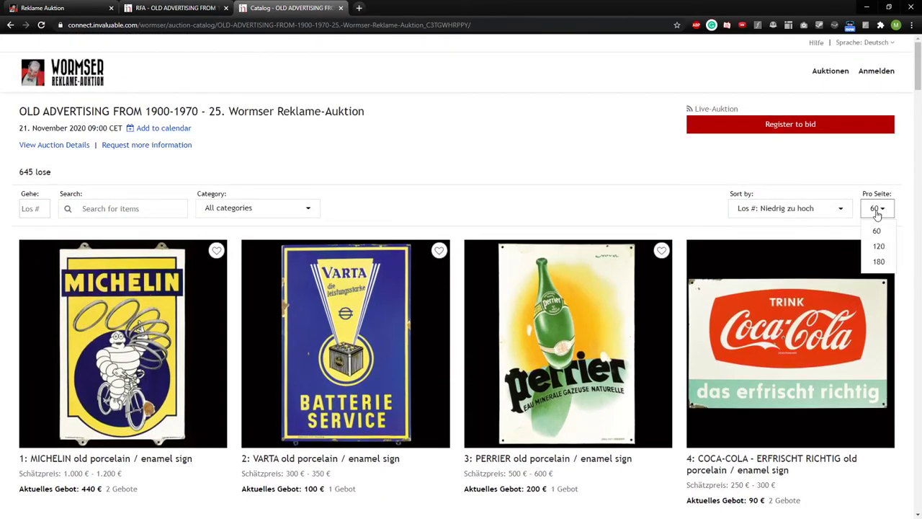
pyautogui.click(876, 231)
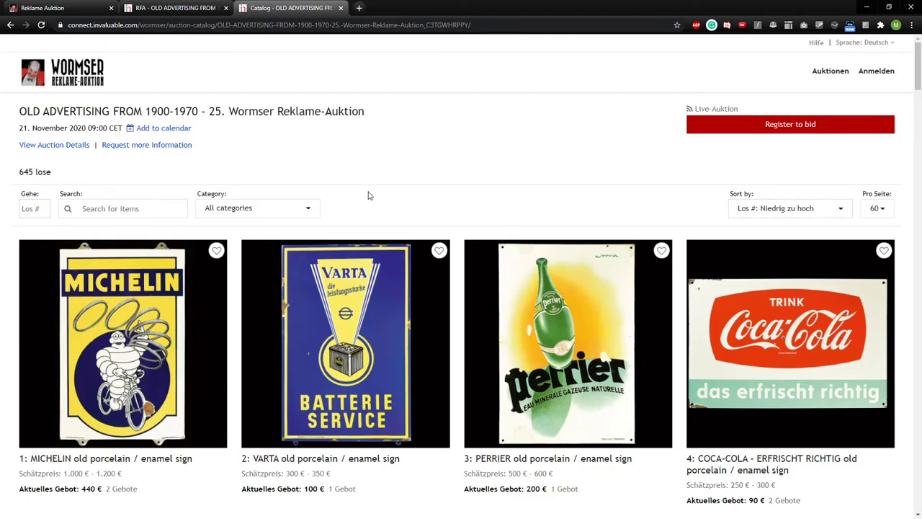
# - Try favouriting the VARTA sign, go back from login, and scroll to lot 34
pyautogui.scroll(-4, 367, 198)
pyautogui.scroll(-17, 356, 226)
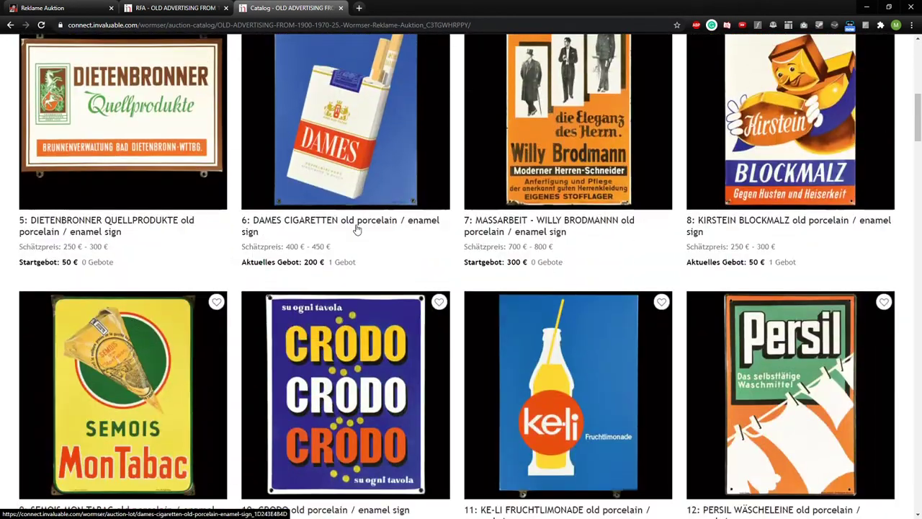
pyautogui.scroll(-7, 356, 232)
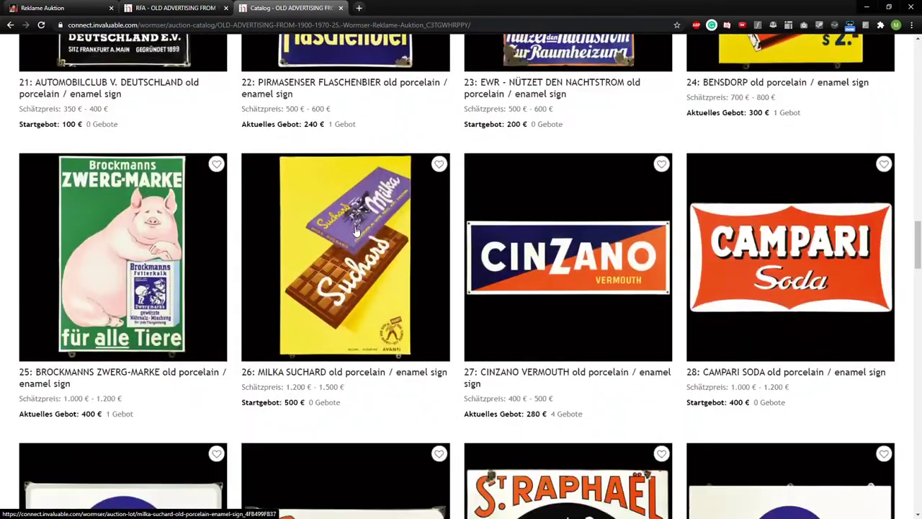
pyautogui.scroll(4, 353, 247)
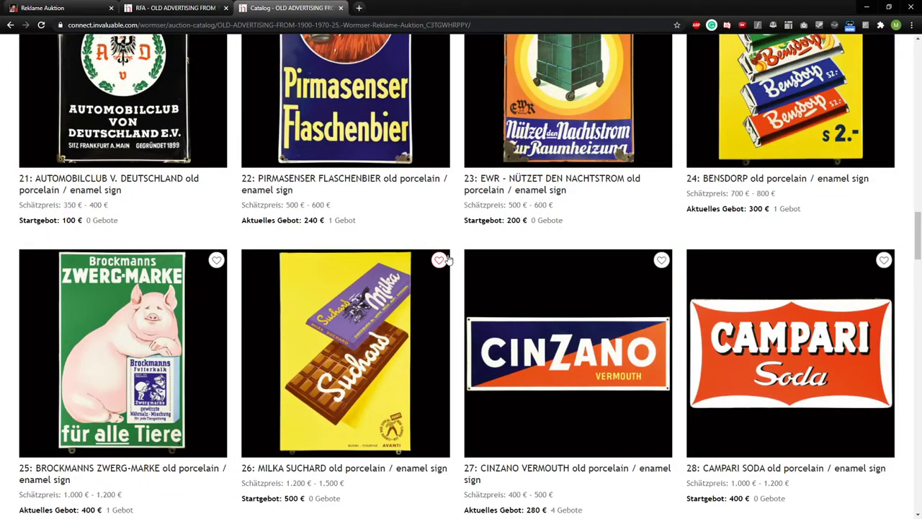
pyautogui.scroll(7, 440, 267)
pyautogui.scroll(14, 447, 268)
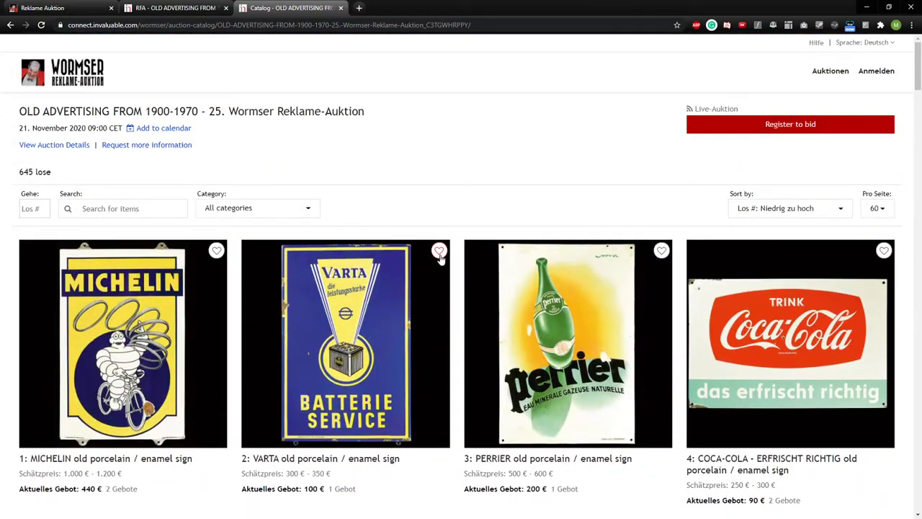
pyautogui.click(439, 254)
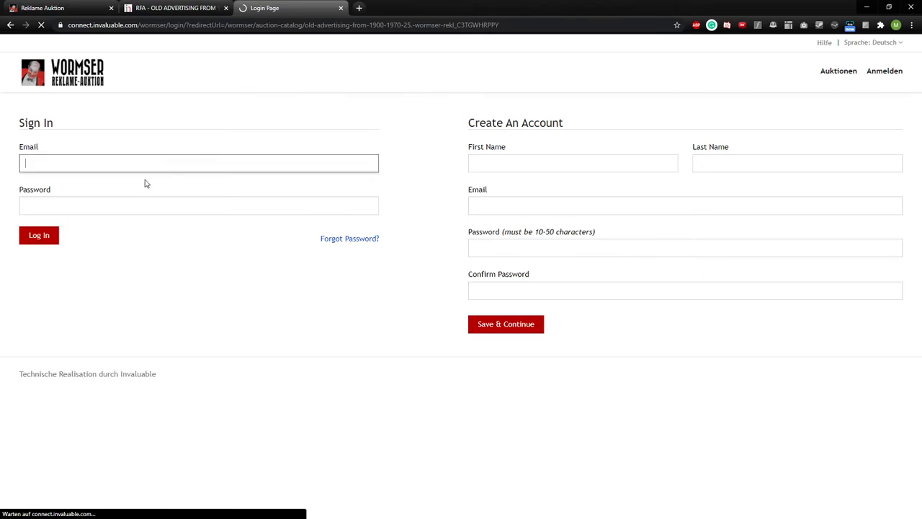
pyautogui.click(10, 25)
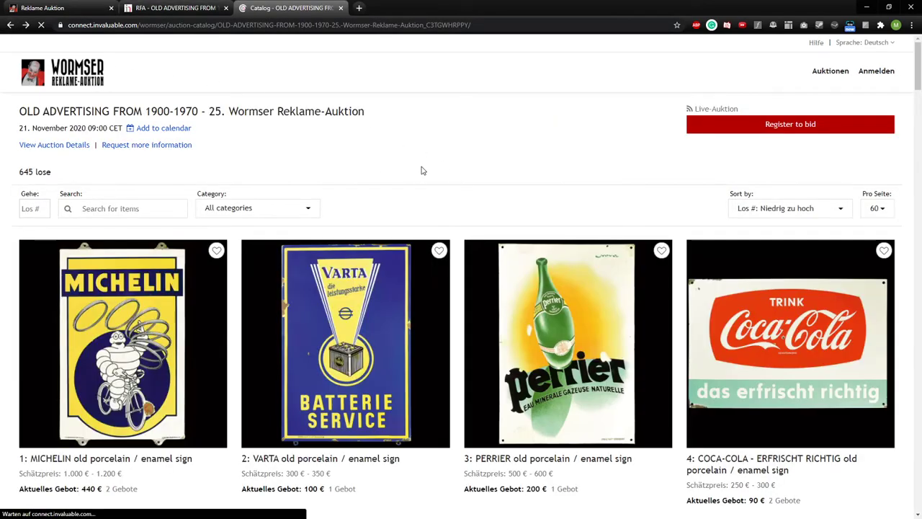
pyautogui.scroll(-1, 569, 216)
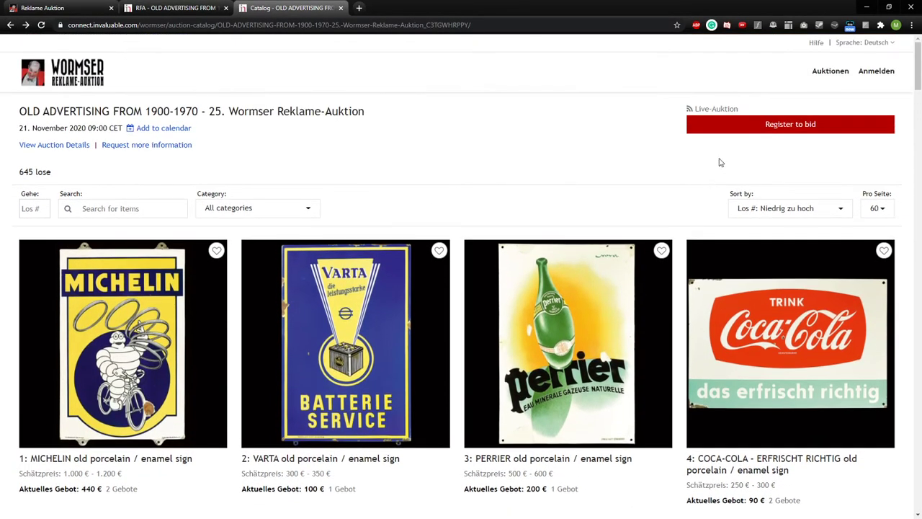
pyautogui.scroll(-9, 546, 253)
pyautogui.scroll(-12, 546, 253)
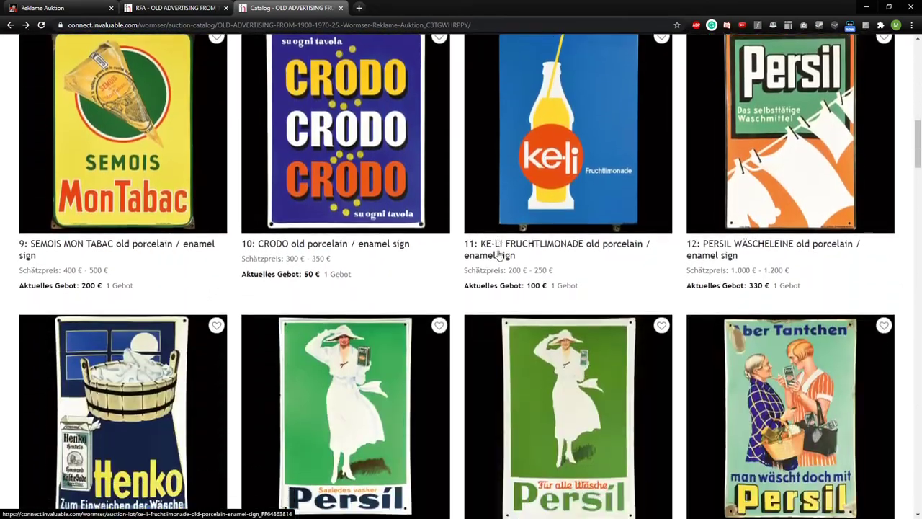
pyautogui.scroll(-12, 497, 255)
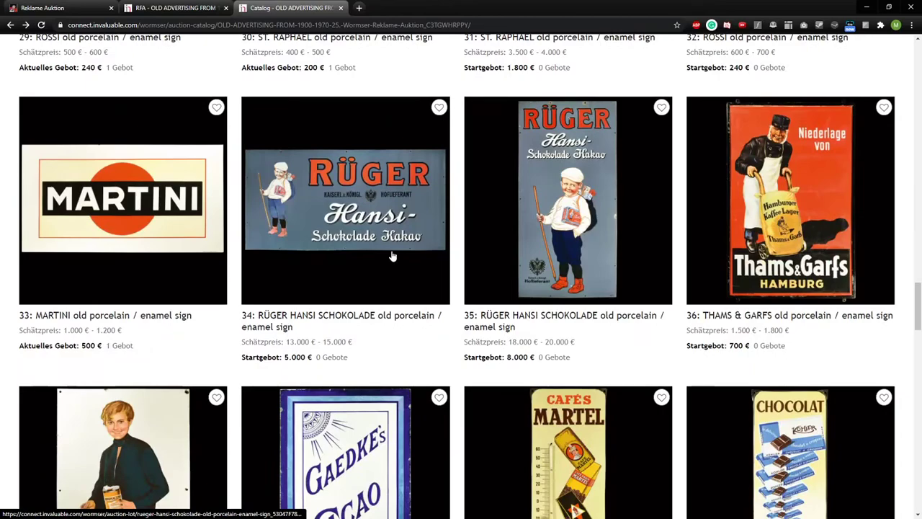
# - Open lot 34, the RÜGER HANSI SCHOKOLADE sign, and browse through its photos
pyautogui.click(393, 257)
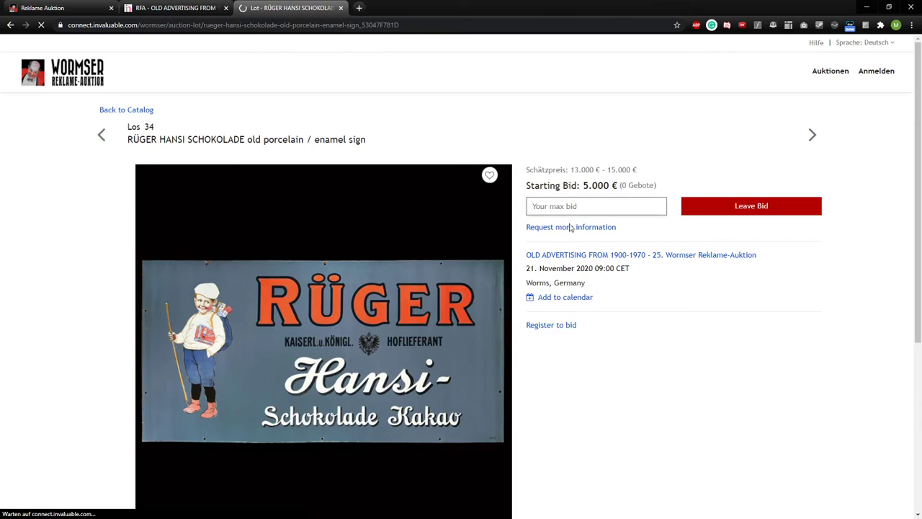
pyautogui.scroll(-3, 107, 241)
pyautogui.scroll(3, 108, 241)
pyautogui.click(114, 243)
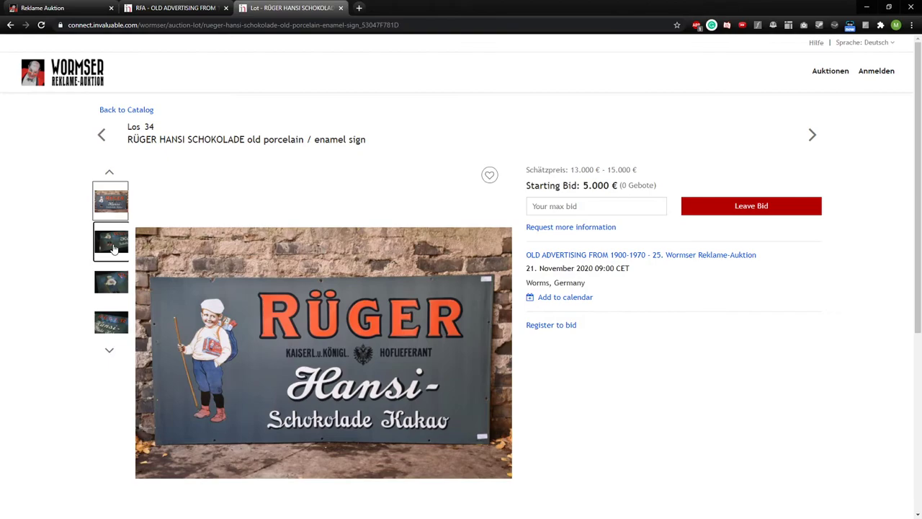
pyautogui.click(117, 259)
pyautogui.click(114, 253)
pyautogui.click(112, 250)
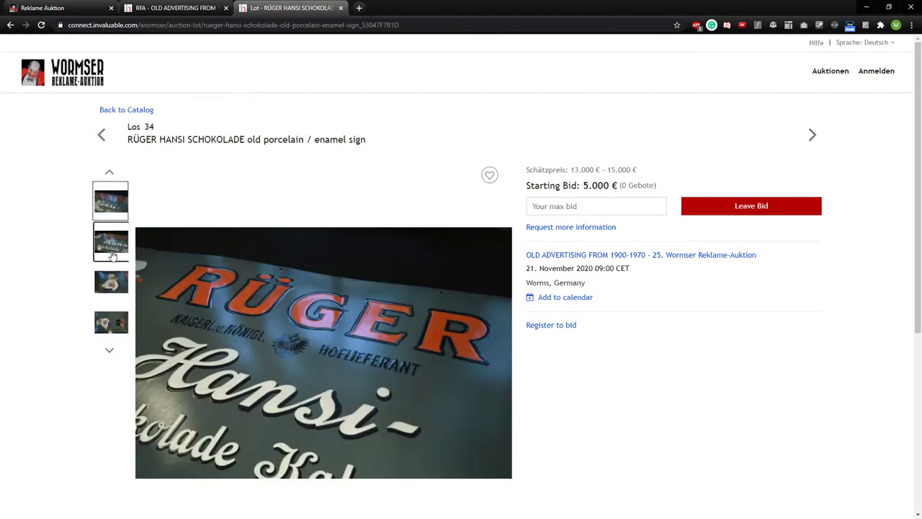
pyautogui.click(111, 252)
pyautogui.click(112, 263)
pyautogui.click(112, 272)
pyautogui.click(112, 280)
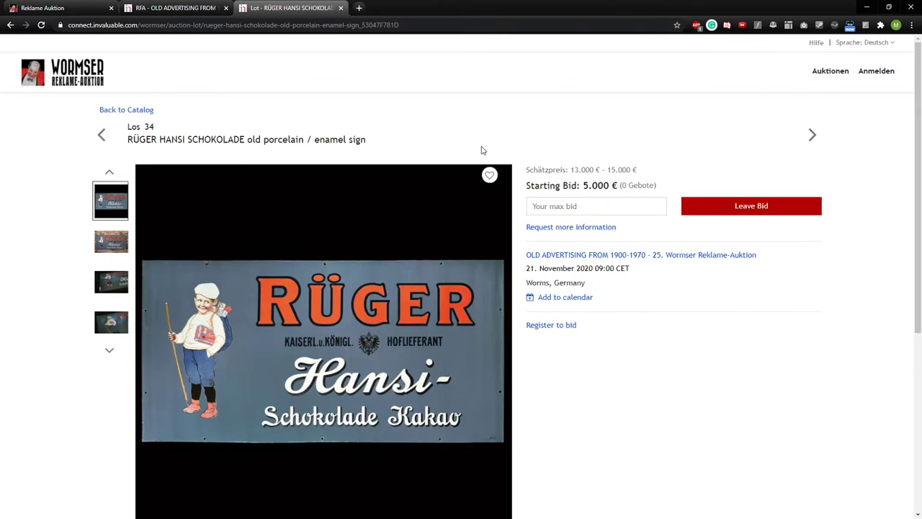
# - Leave a 7000 maximum bid on lot 34 and review its Additional Details
pyautogui.click(580, 203)
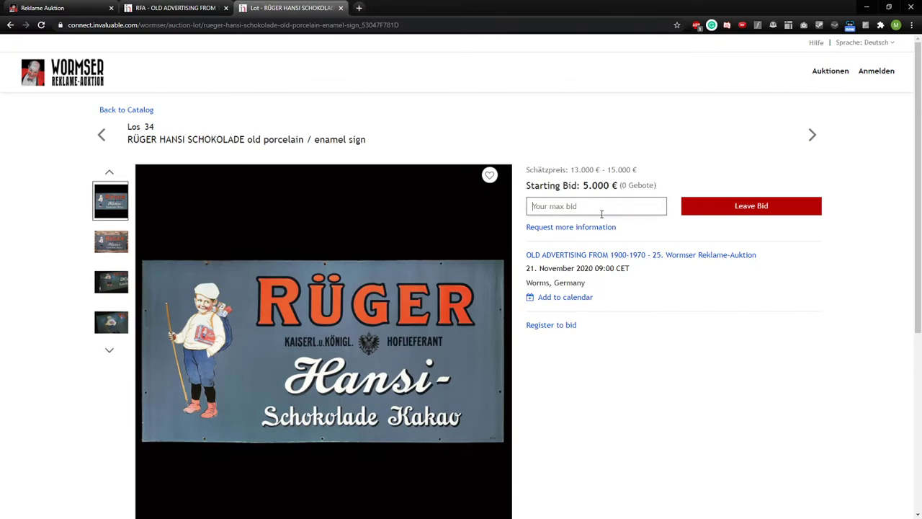
pyautogui.write('7000')
pyautogui.click(753, 207)
pyautogui.click(475, 208)
pyautogui.scroll(-2, 495, 160)
pyautogui.scroll(-2, 620, 267)
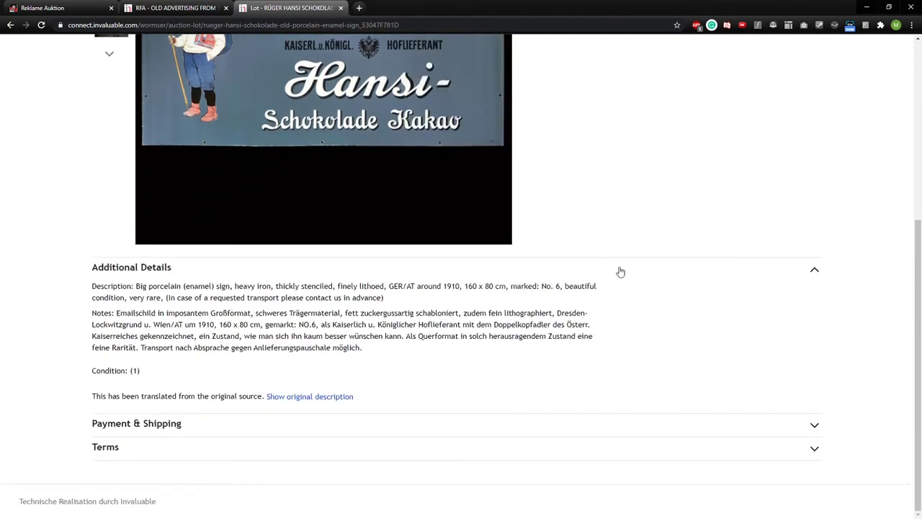
pyautogui.scroll(4, 618, 269)
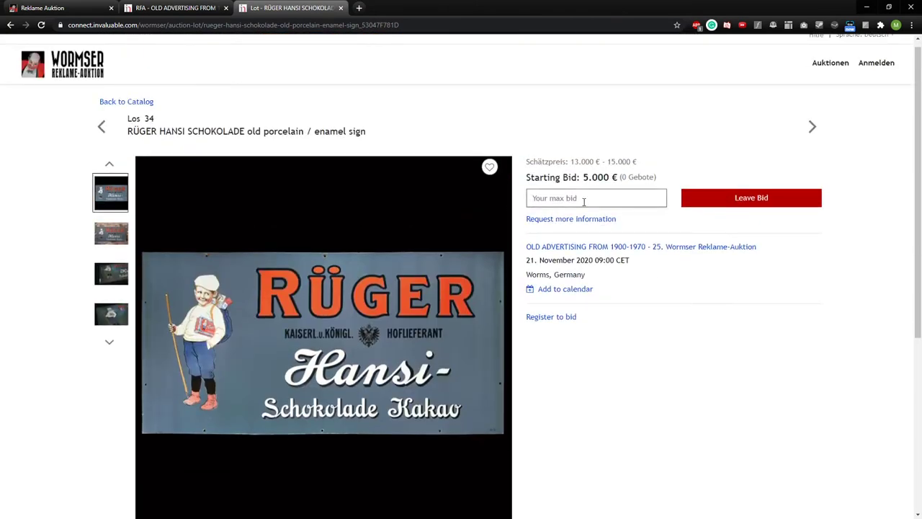